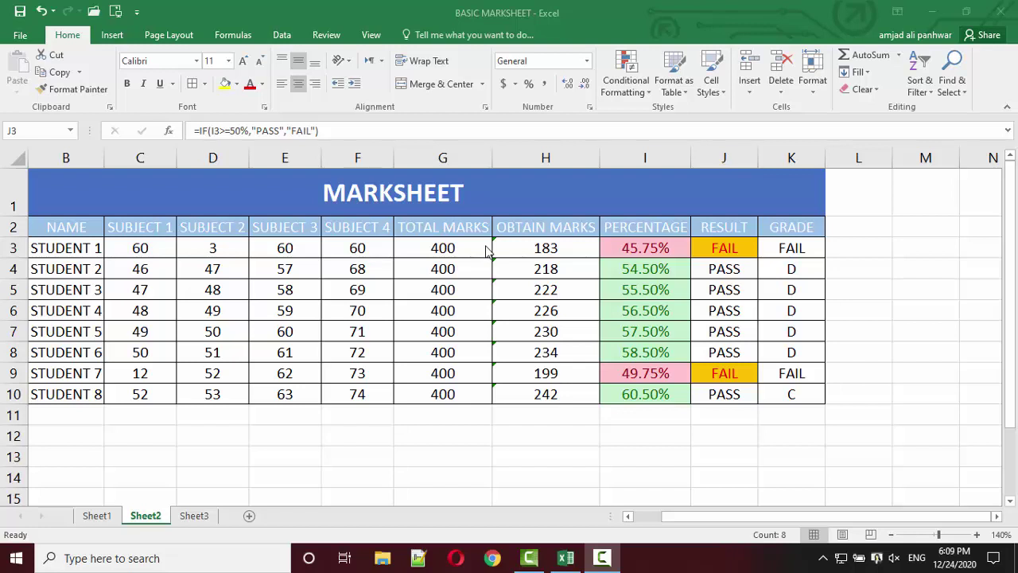
- Review J3's old formula: the I3 percentage reference, 50% threshold, and PASS/FAIL values
left_click(716, 238)
key("ctrl+shift+Down")
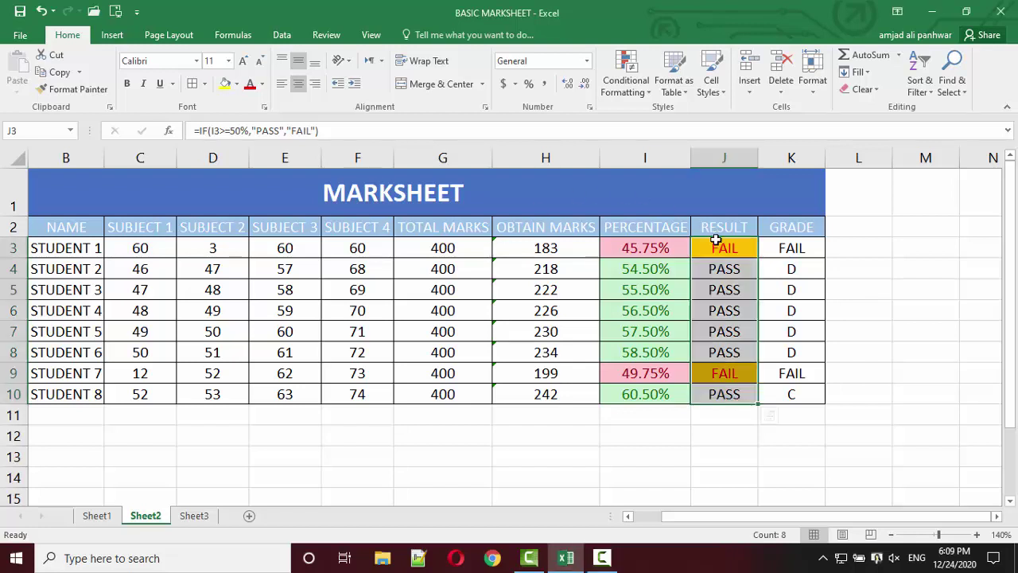
left_click(718, 242)
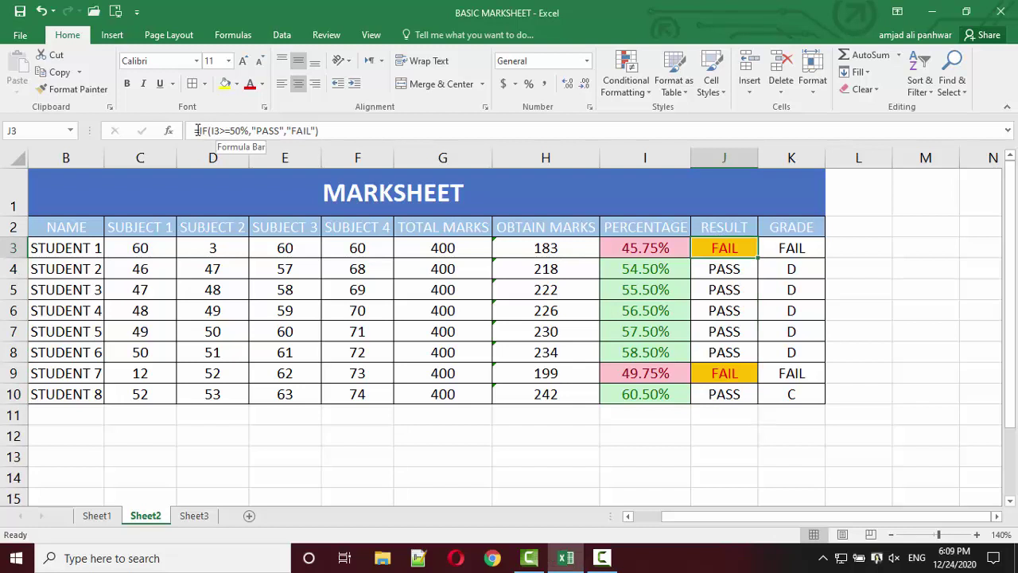
left_click_drag(196, 131, 218, 130)
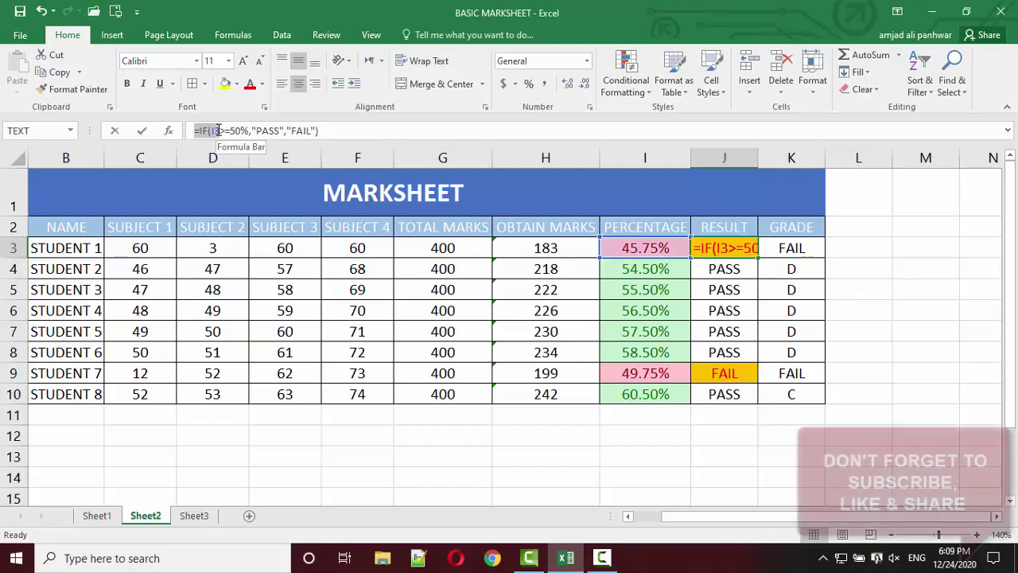
left_click(218, 131)
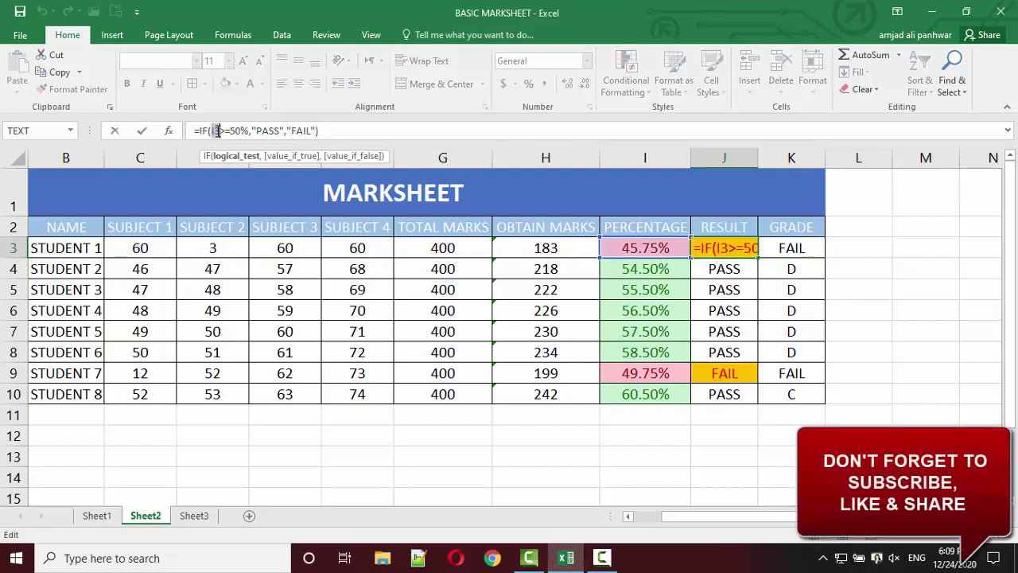
left_click(636, 238)
left_click(227, 131)
left_click_drag(228, 130, 249, 131)
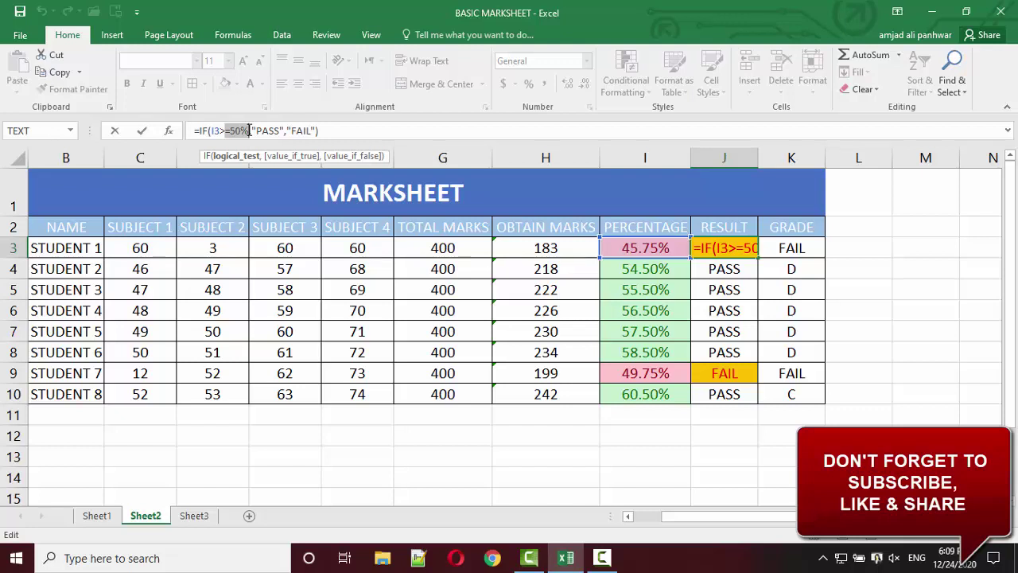
double_click(269, 130)
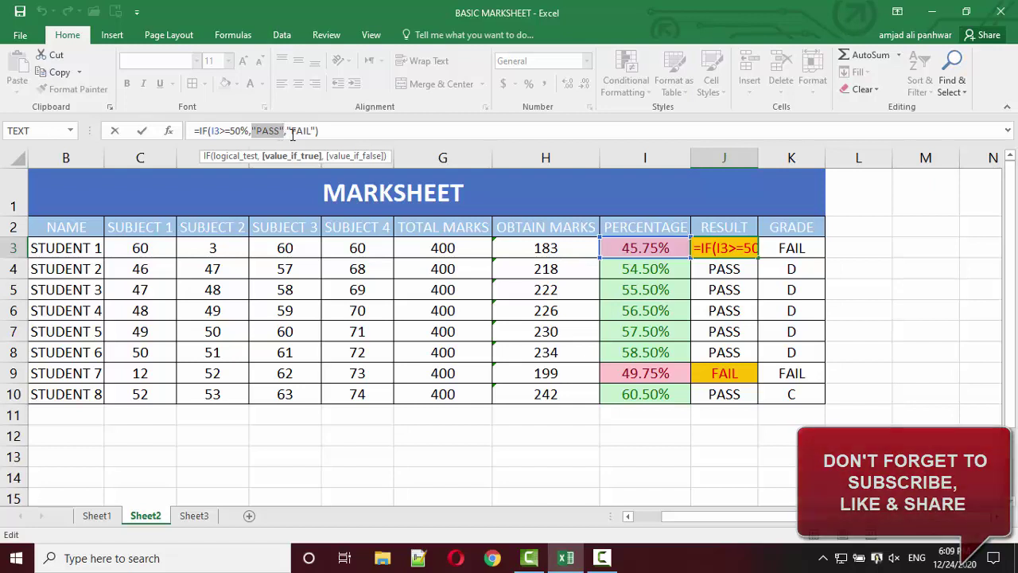
double_click(301, 131)
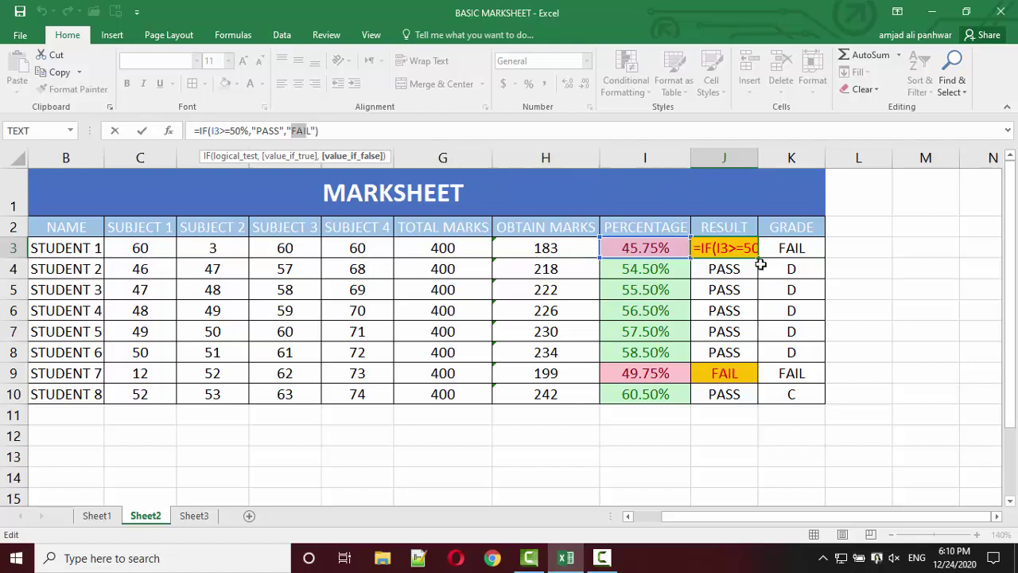
- Keep J3's formula unchanged, then delete the old RESULT values in J3:J10
left_click(728, 249)
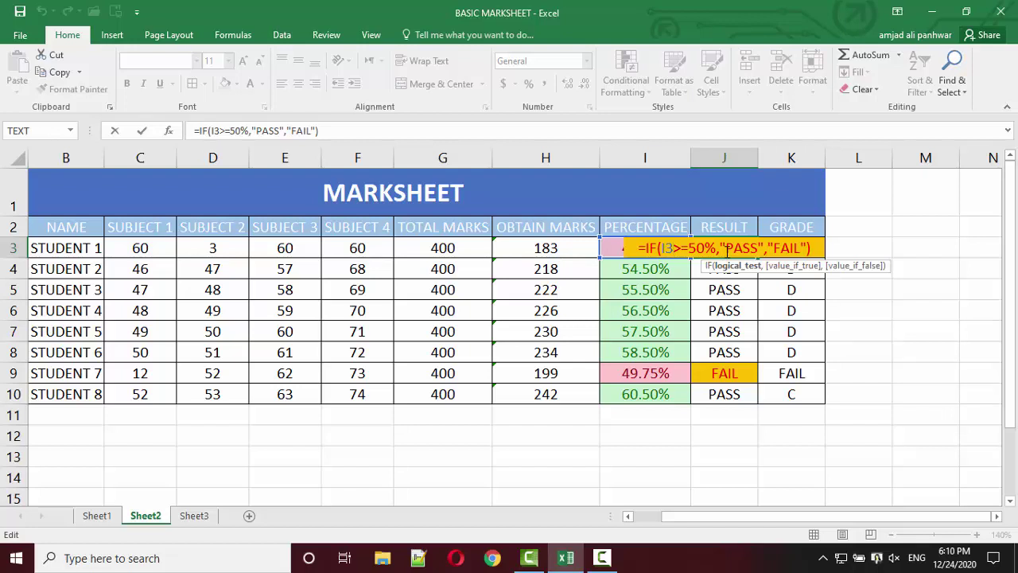
key("ctrl+Return")
left_click_drag(726, 249, 732, 389)
key("Delete")
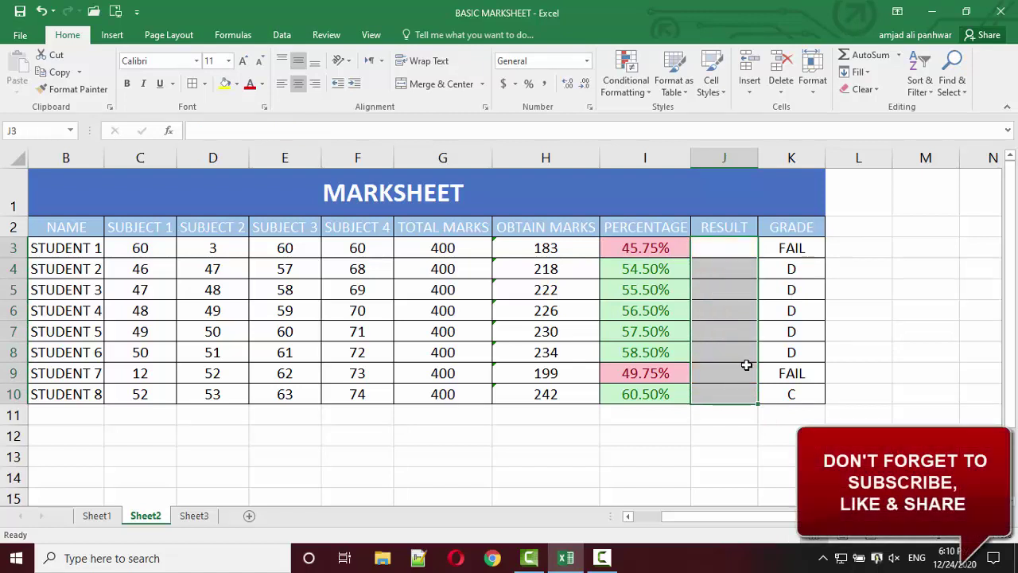
left_click(715, 514)
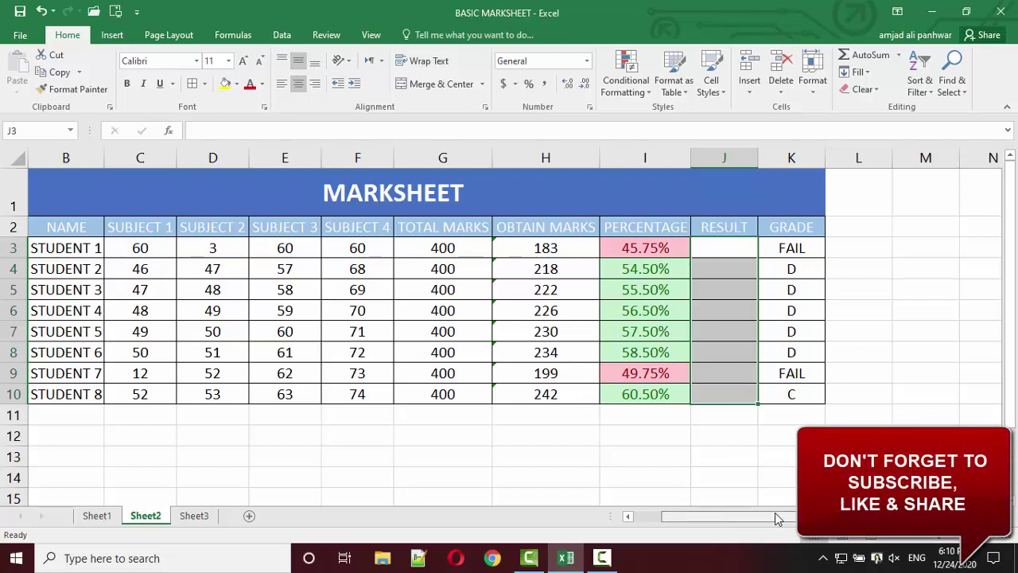
left_click(723, 252)
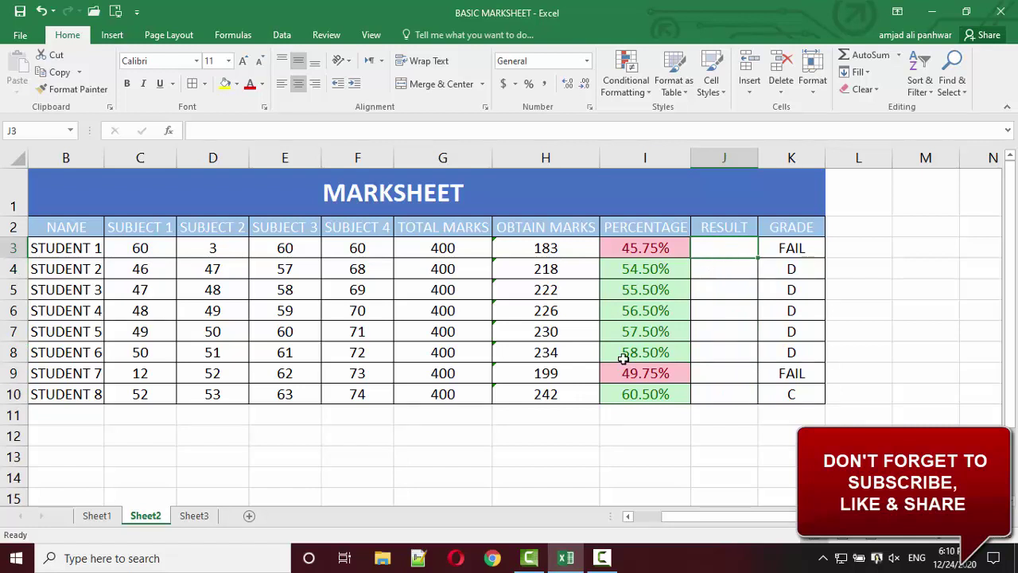
left_click(604, 559)
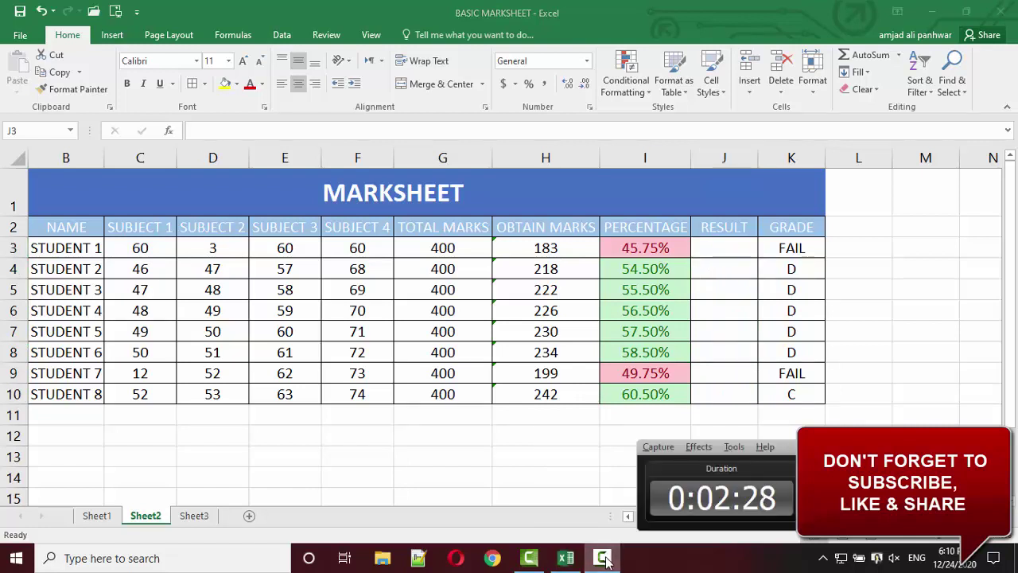
left_click(604, 558)
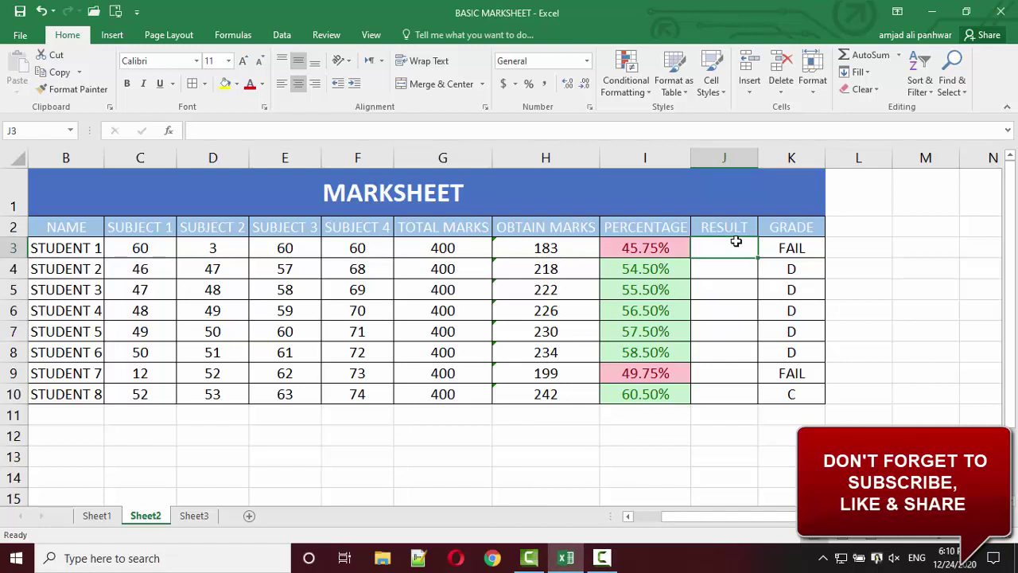
- Type =IF(AND in cell J3 to begin the nested RESULT formula
type("=")
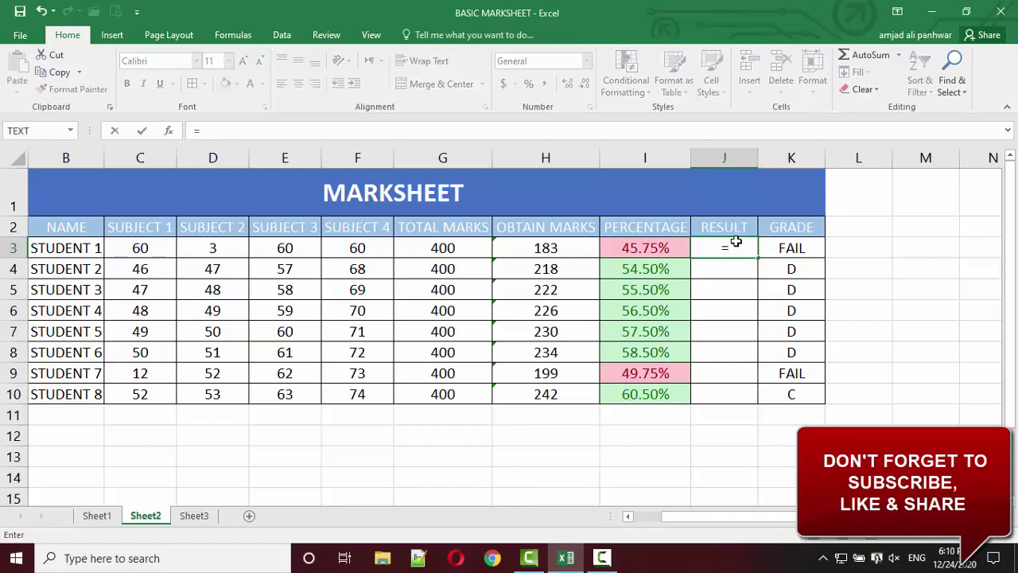
type("IF")
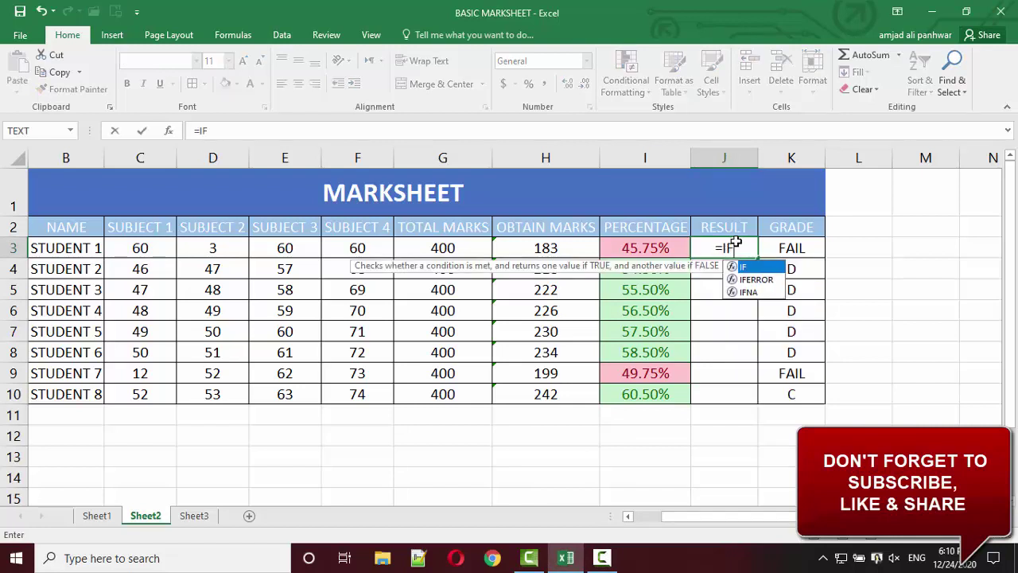
type("(")
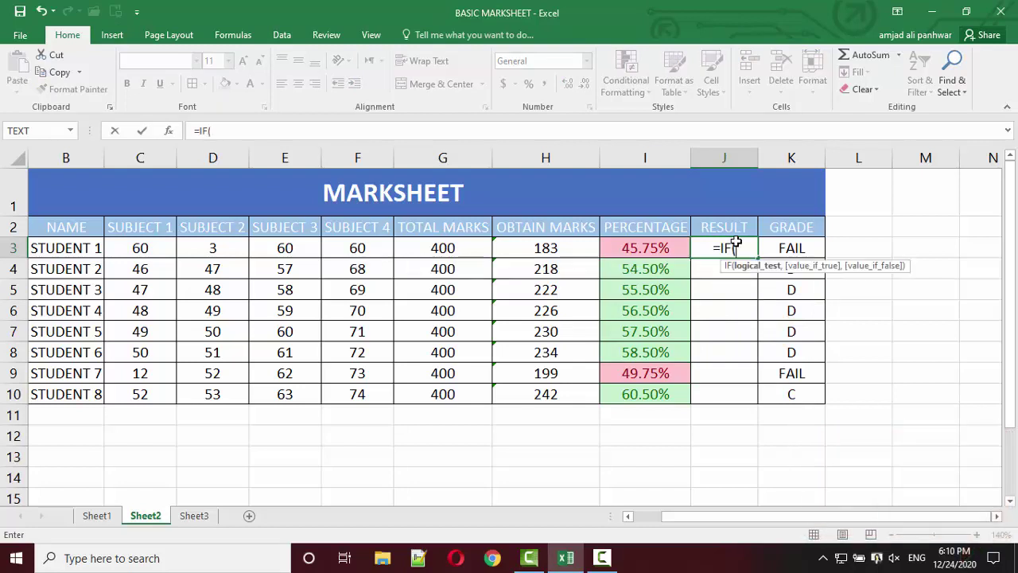
type("AND")
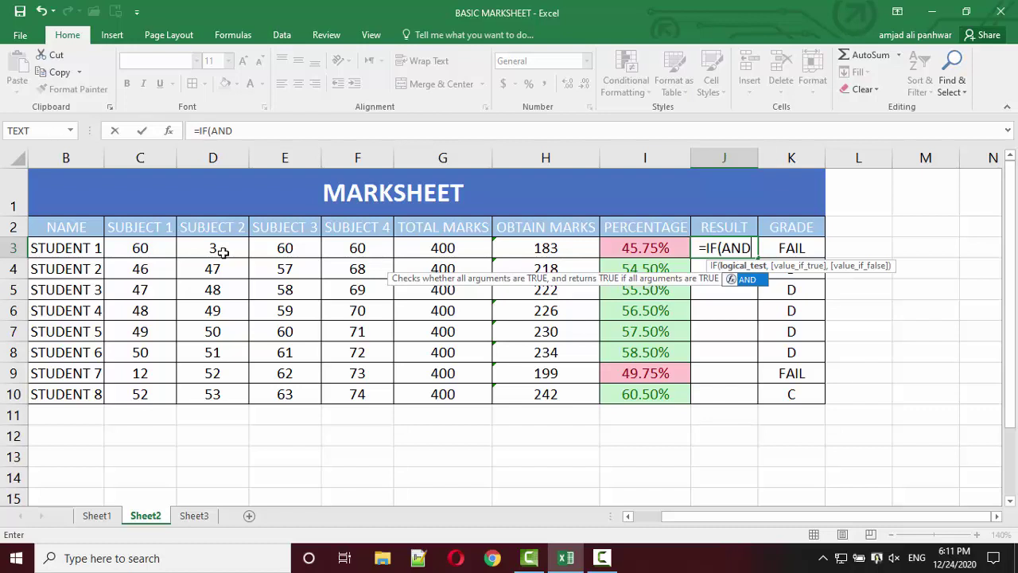
- Complete the AND condition as C3>=50, D3>=50, E3>=50, F3>=50 and close its parenthesis
type("(")
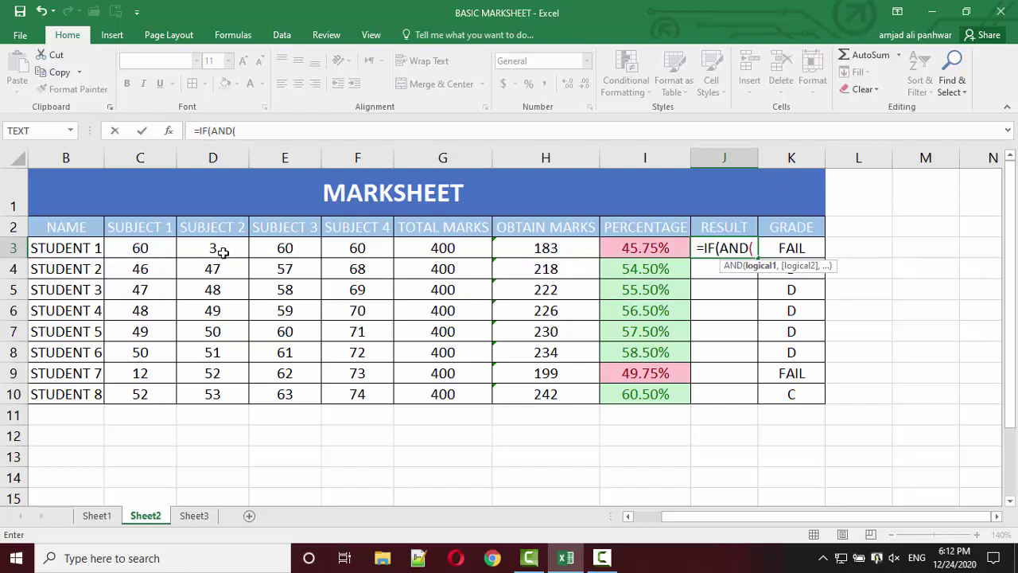
left_click(146, 248)
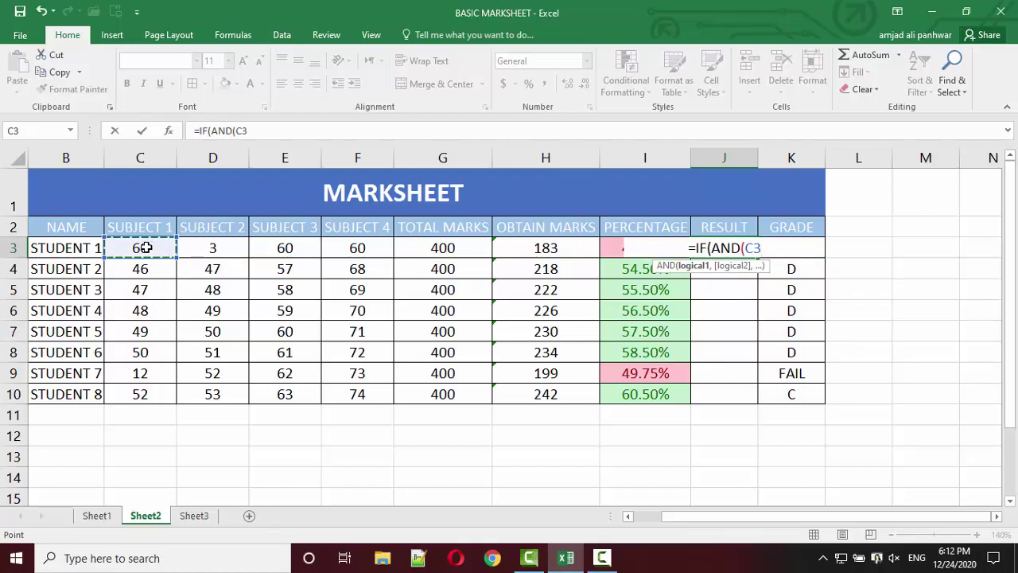
type(">")
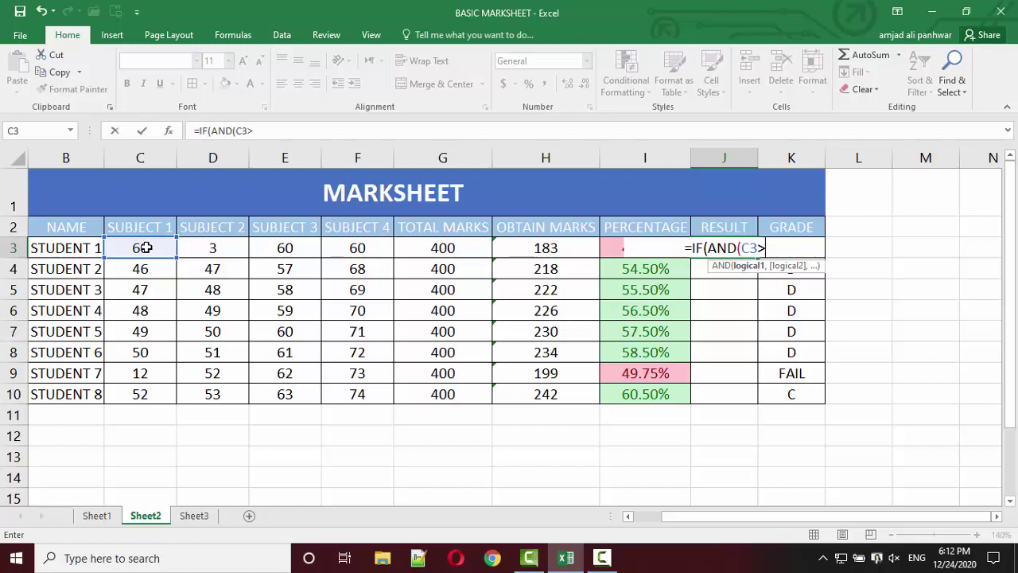
type("=")
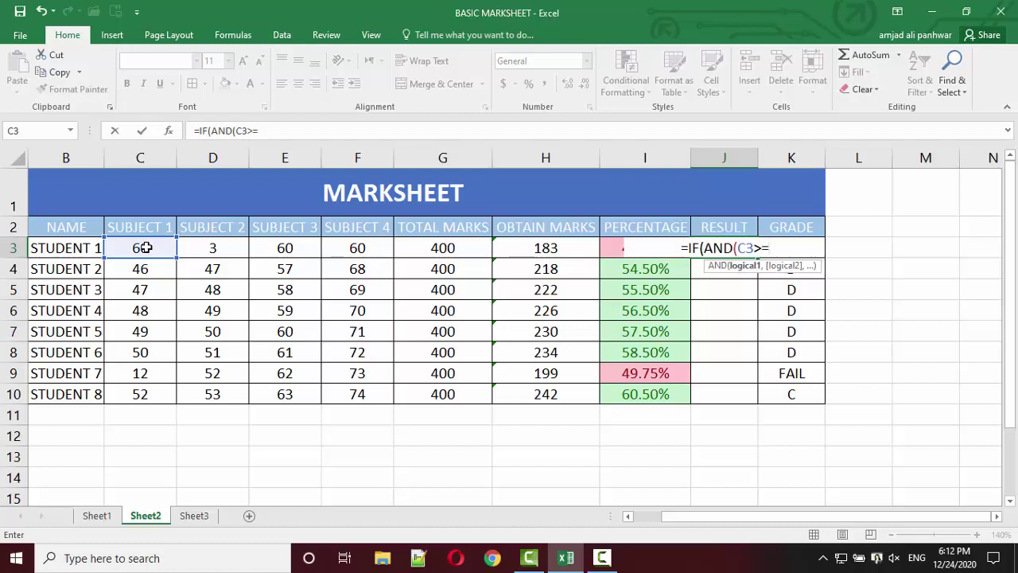
type("50")
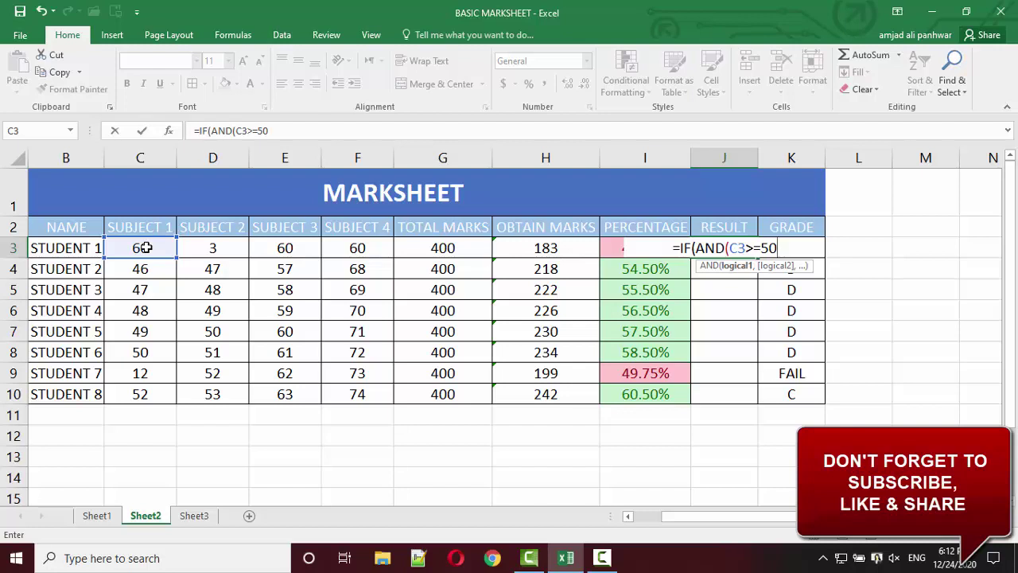
type(",")
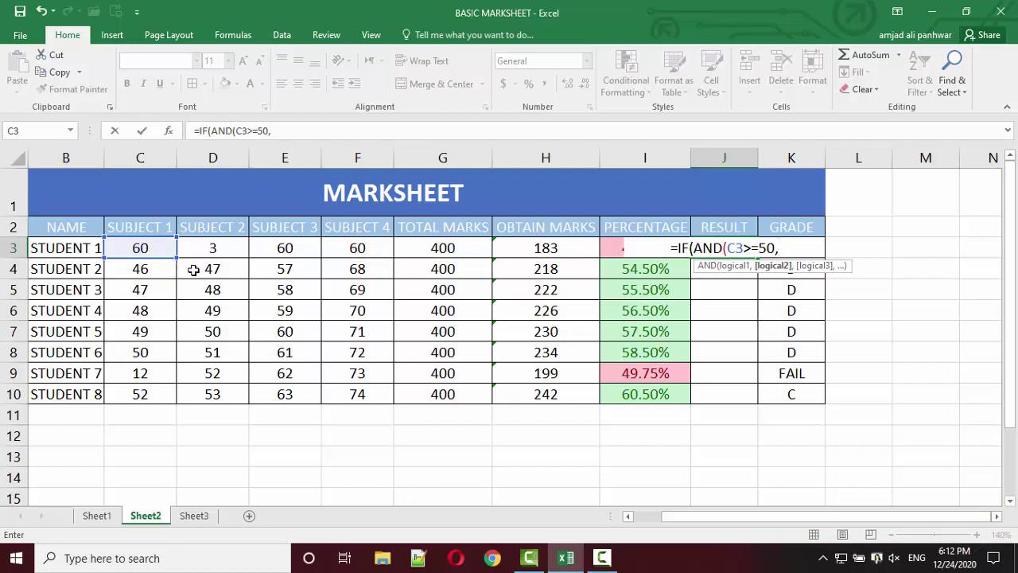
left_click(212, 247)
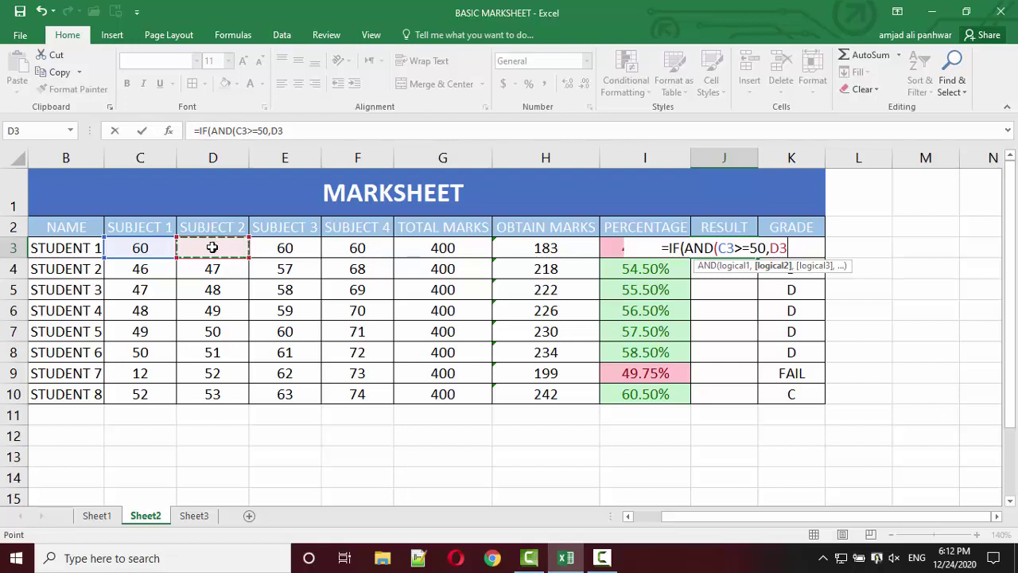
type(">")
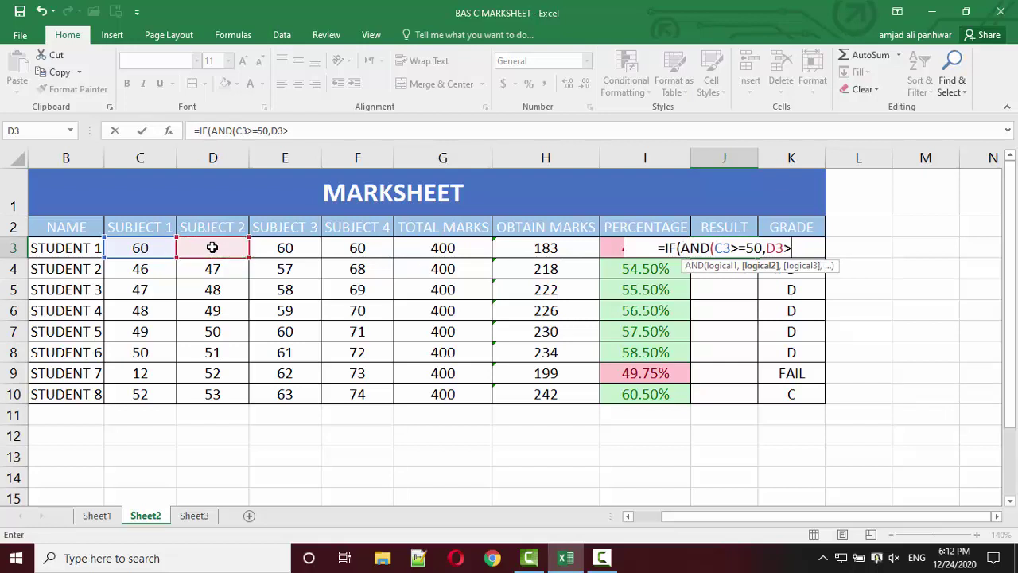
type("=")
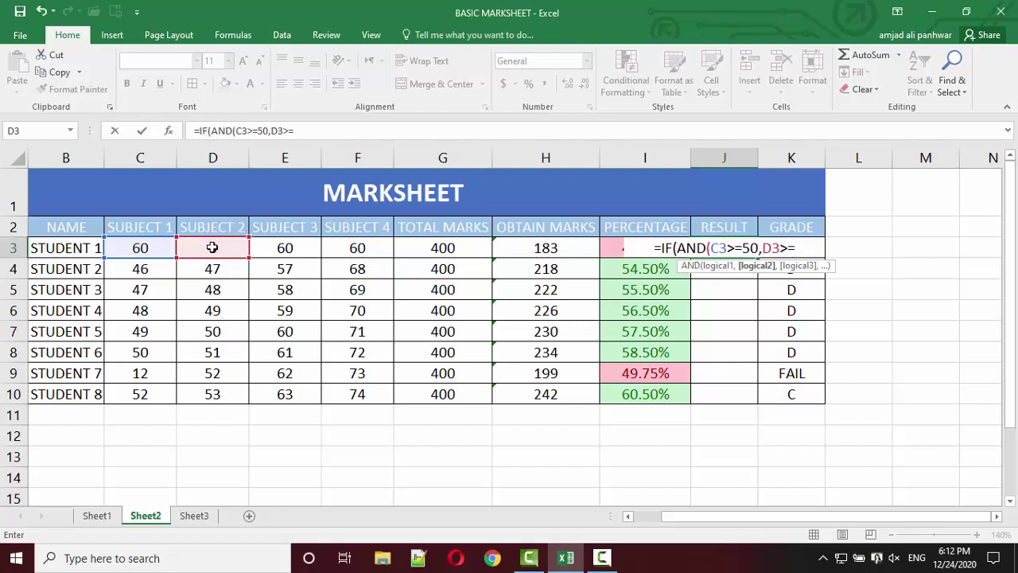
type("50")
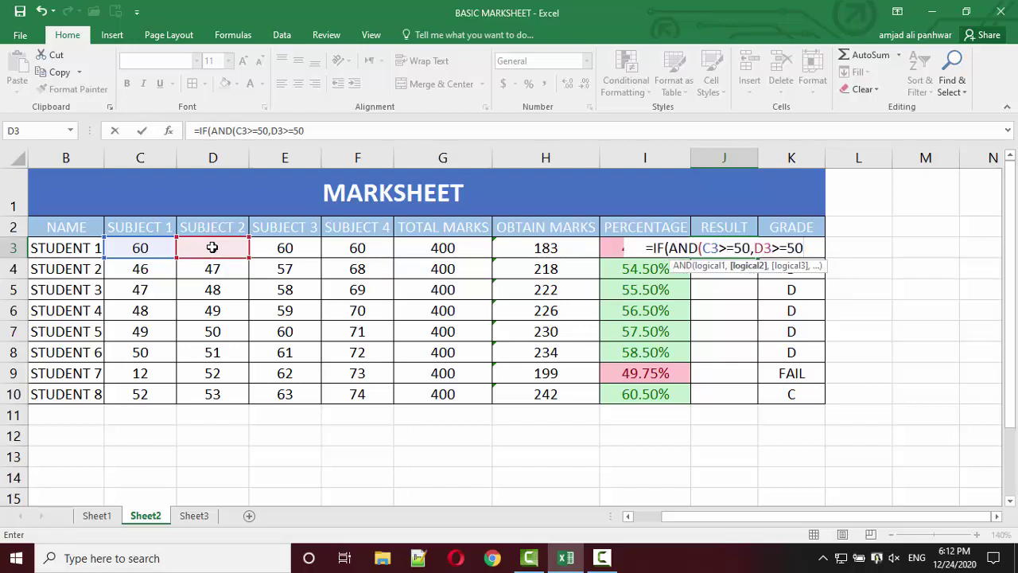
type(",")
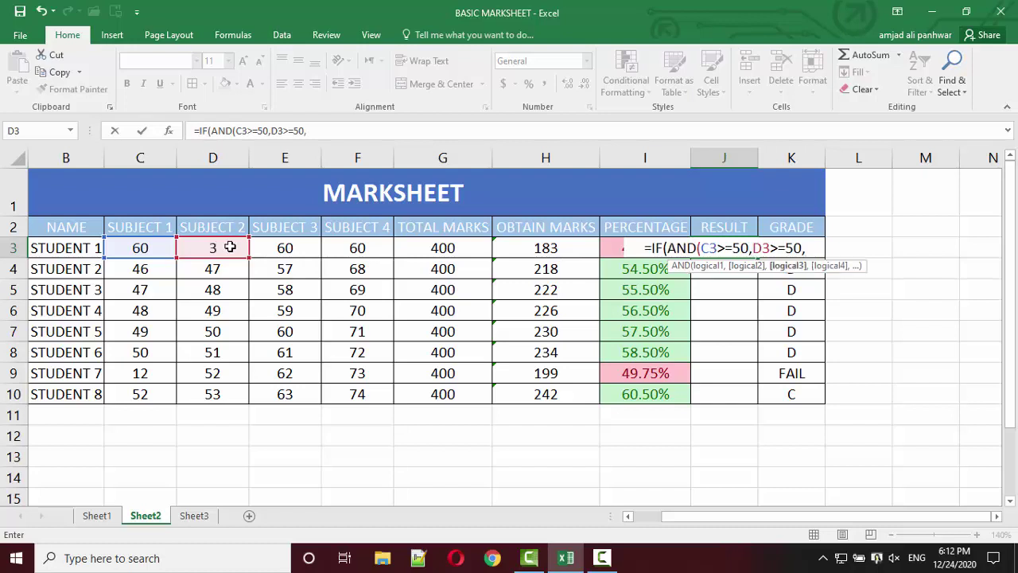
left_click(277, 248)
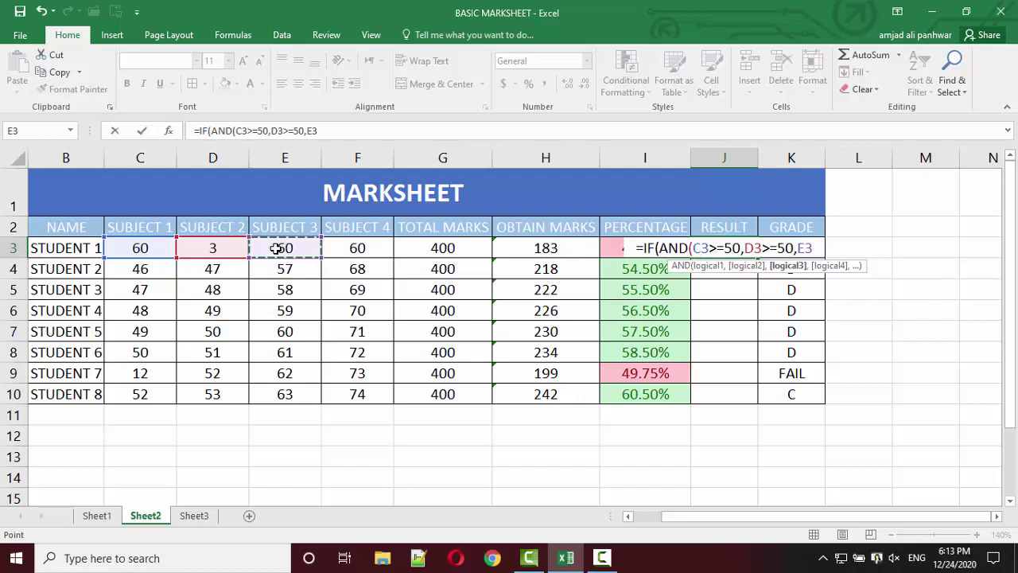
type(">")
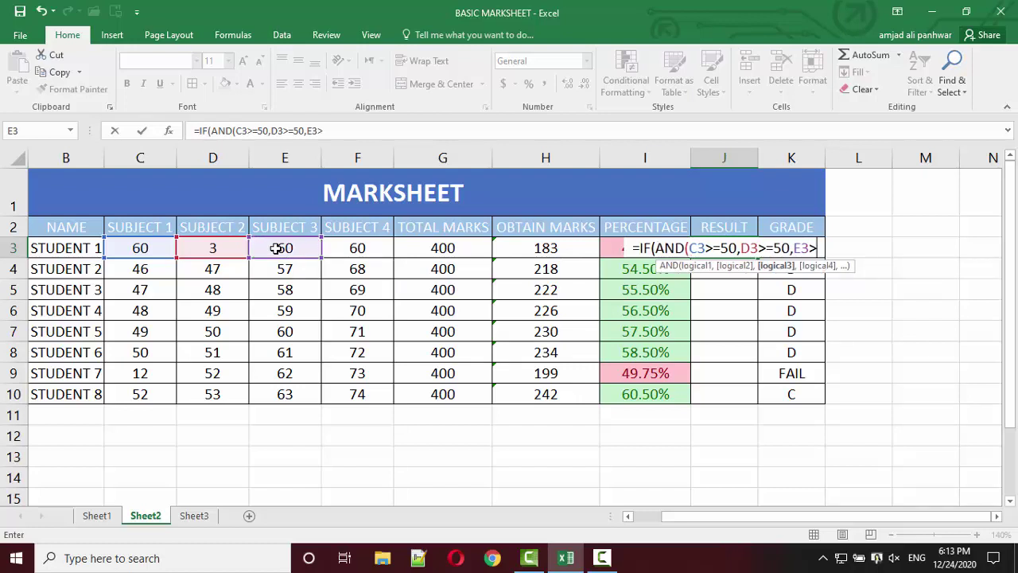
type("=50")
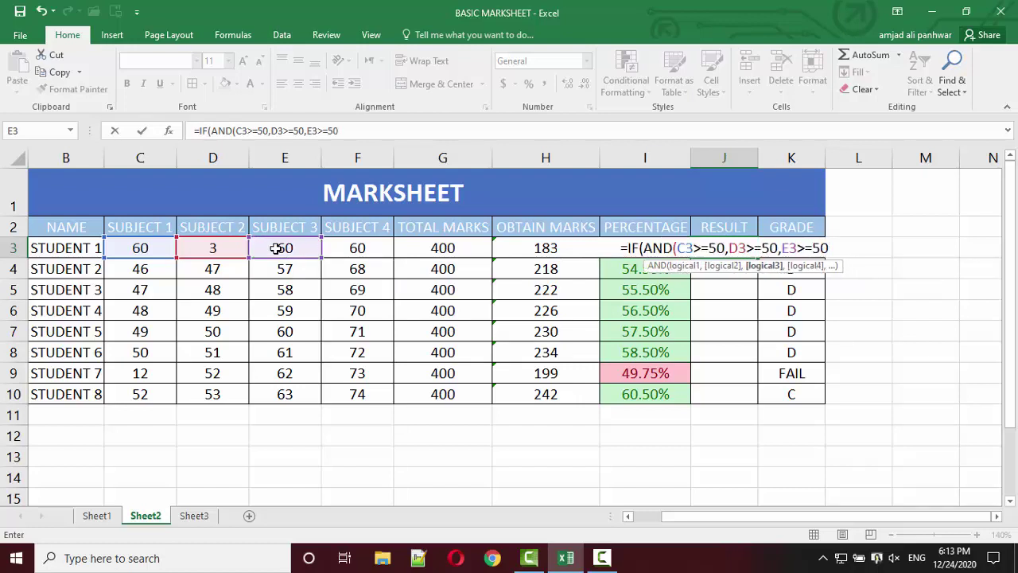
type(",")
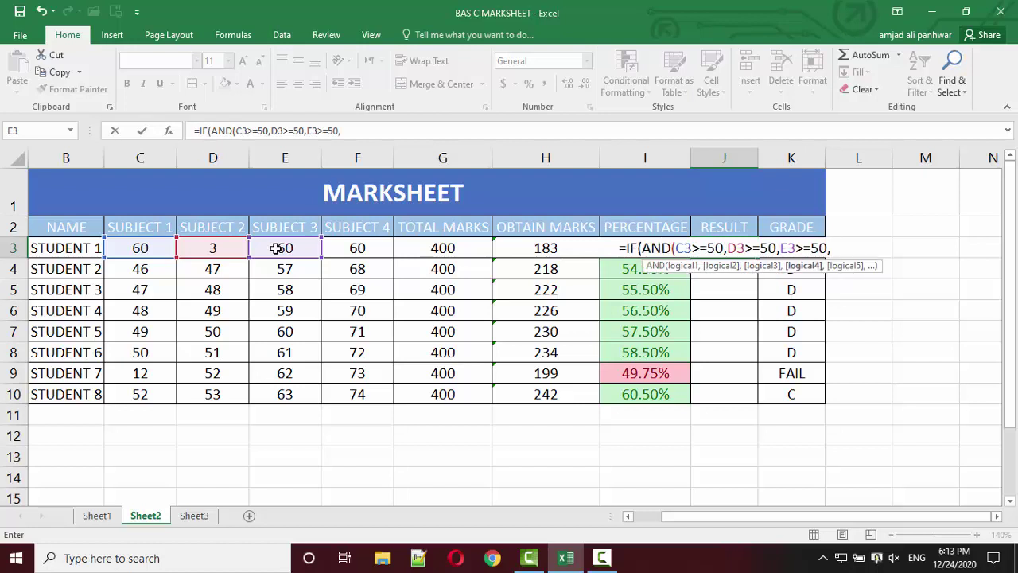
left_click(354, 247)
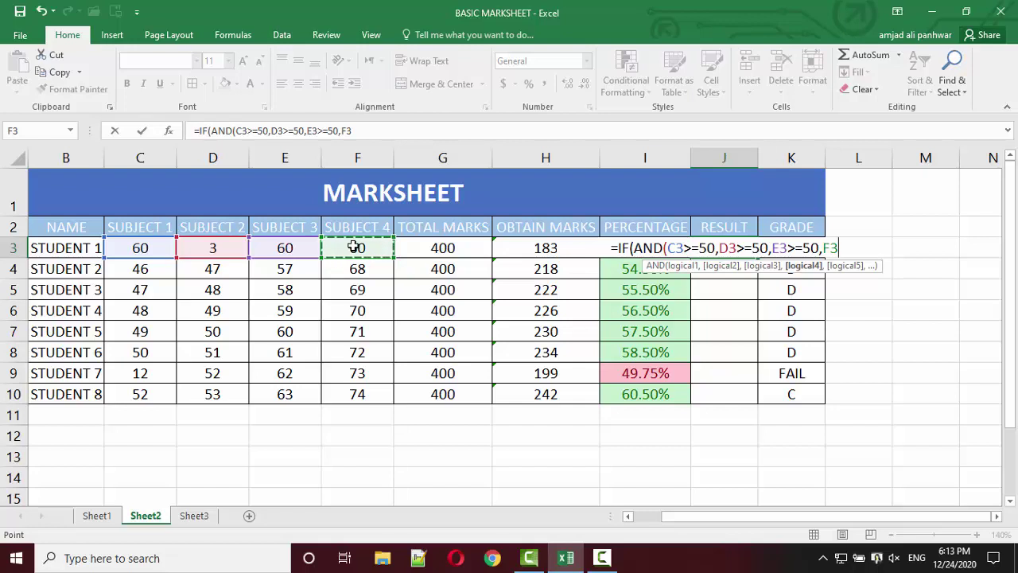
type(">=50")
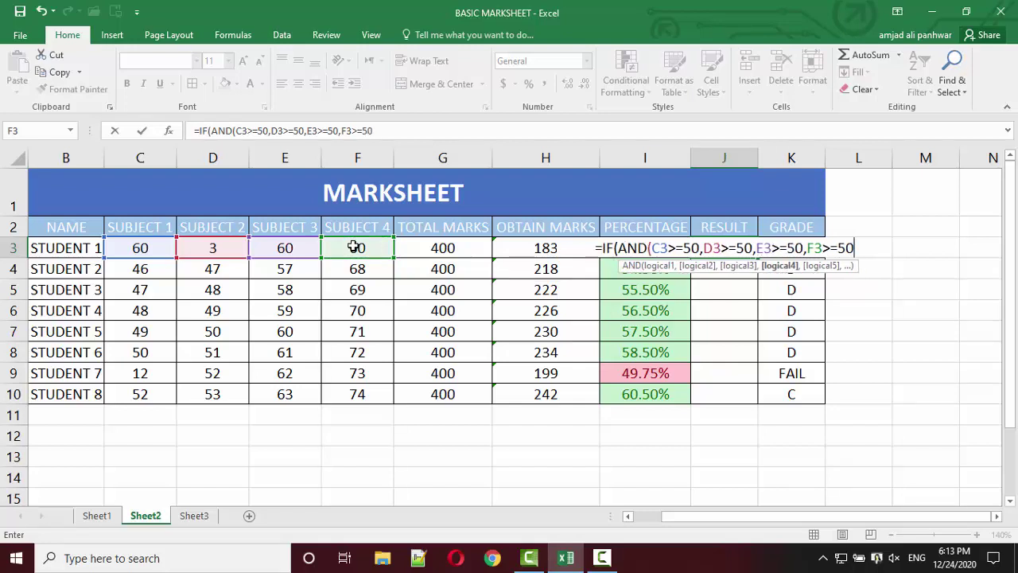
type(")")
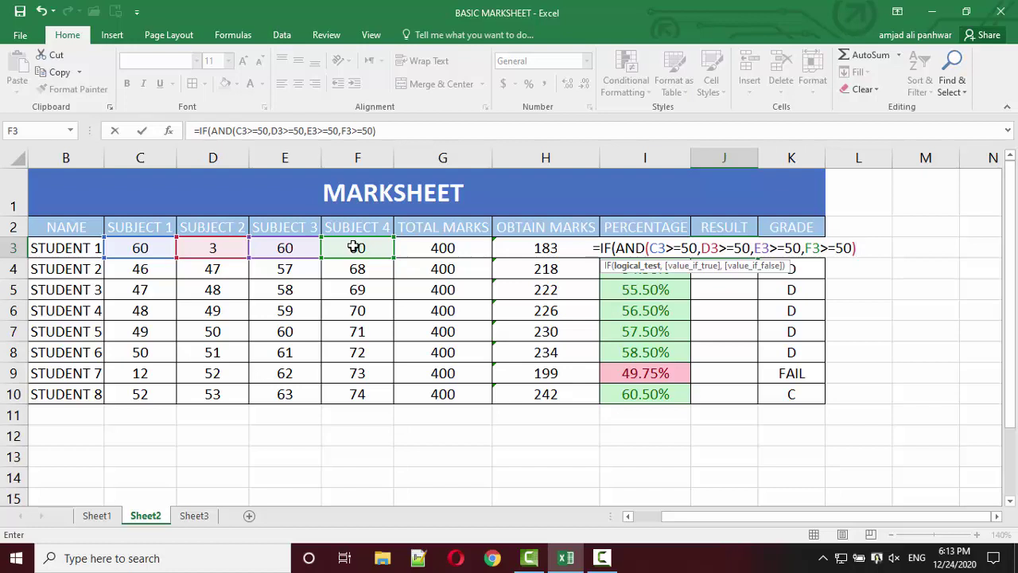
- Add "PASS" and "FAIL" as IF's results and enter the formula in J3
type(",")
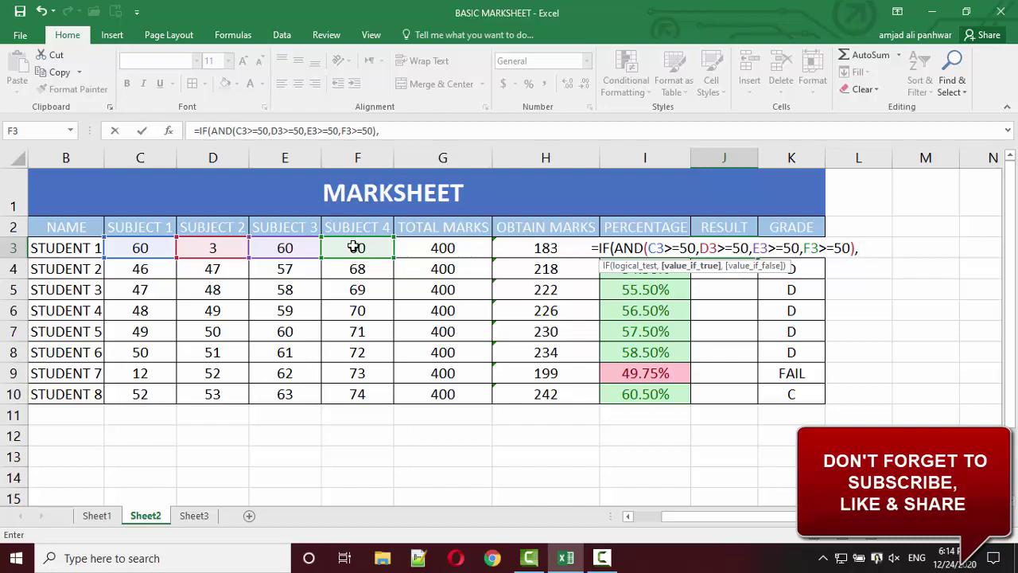
type("\"PAS")
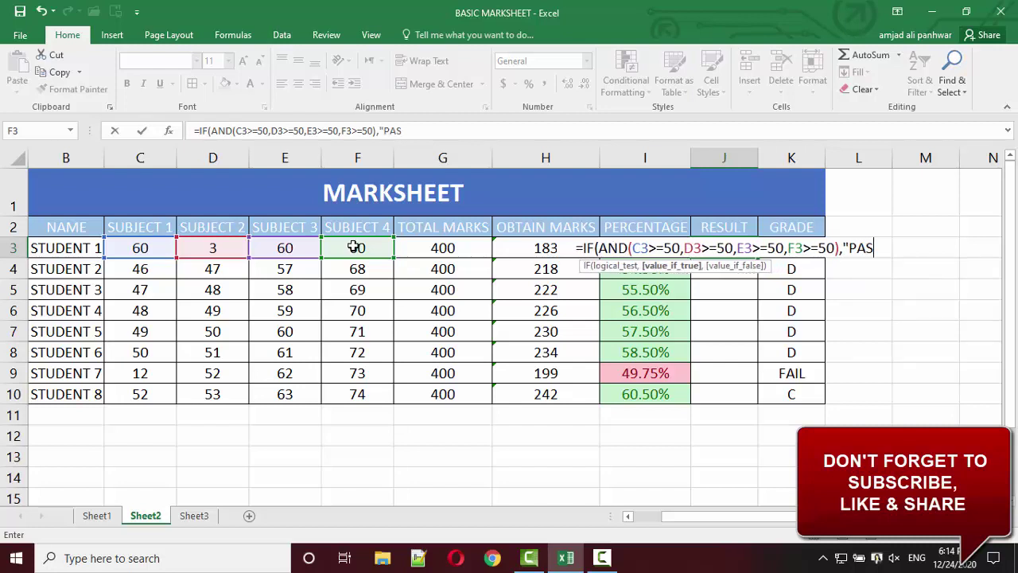
type("S\"")
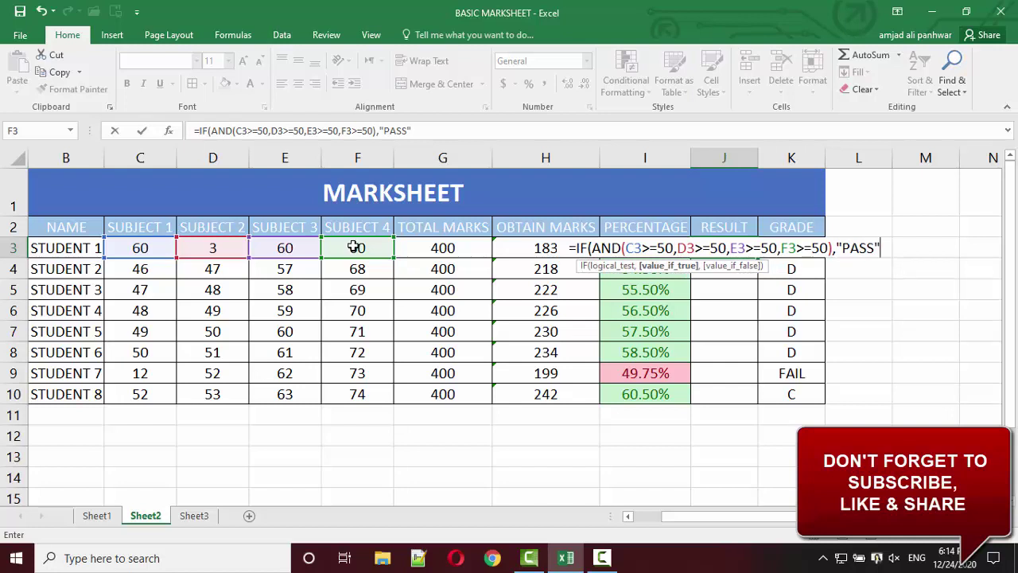
type(",")
key("BackSpace")
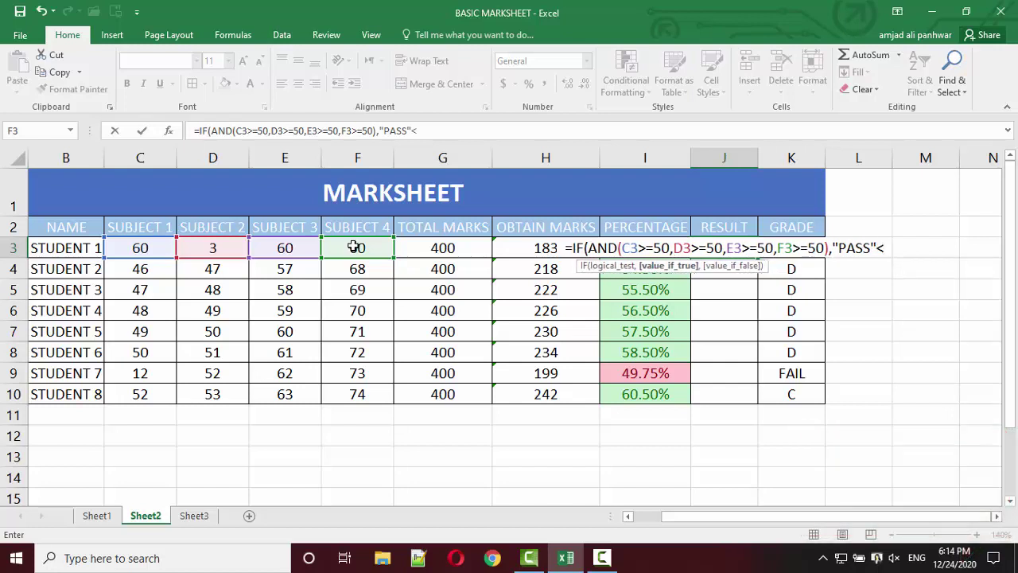
type(",\"")
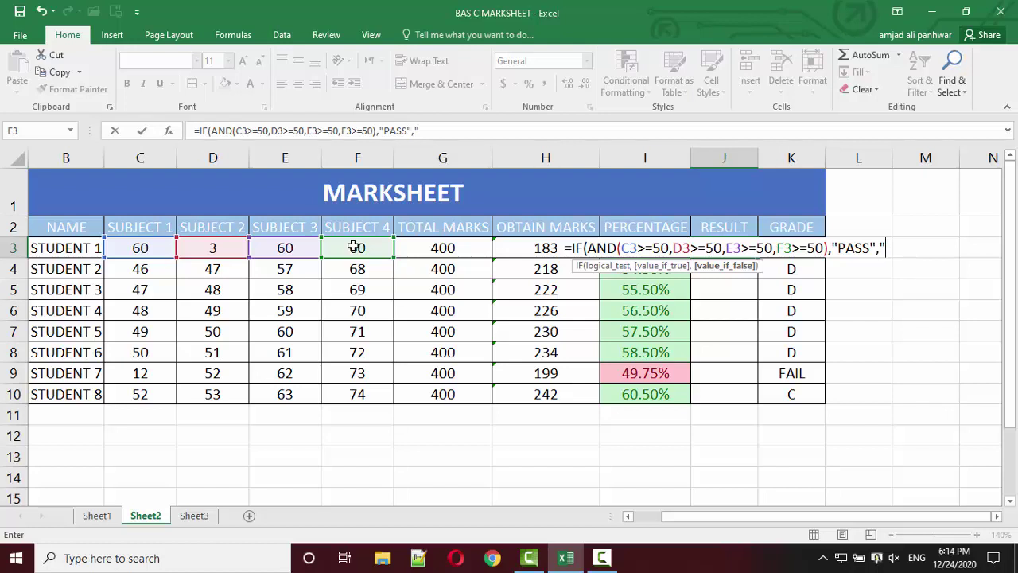
type("FAI")
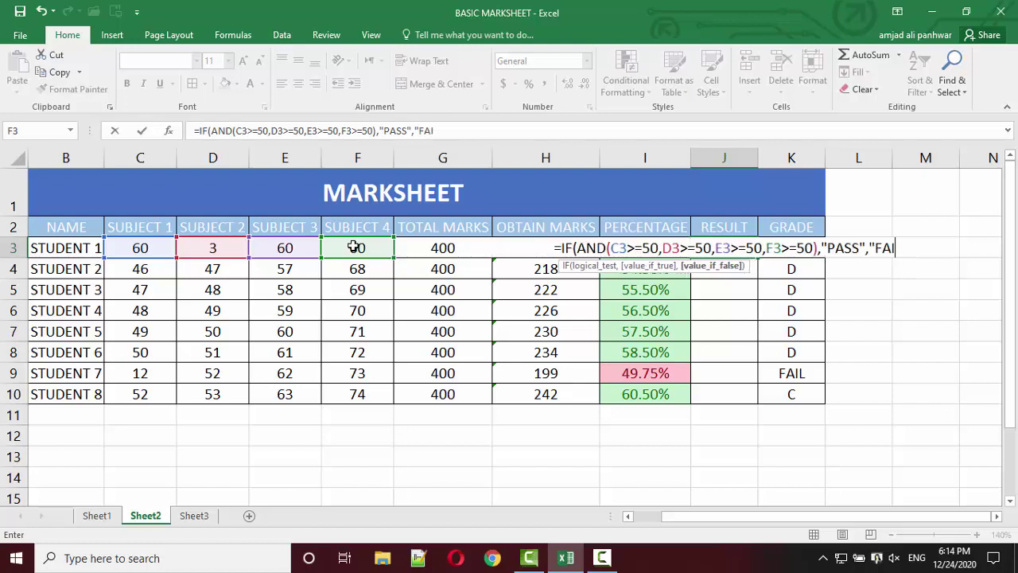
type("L\"")
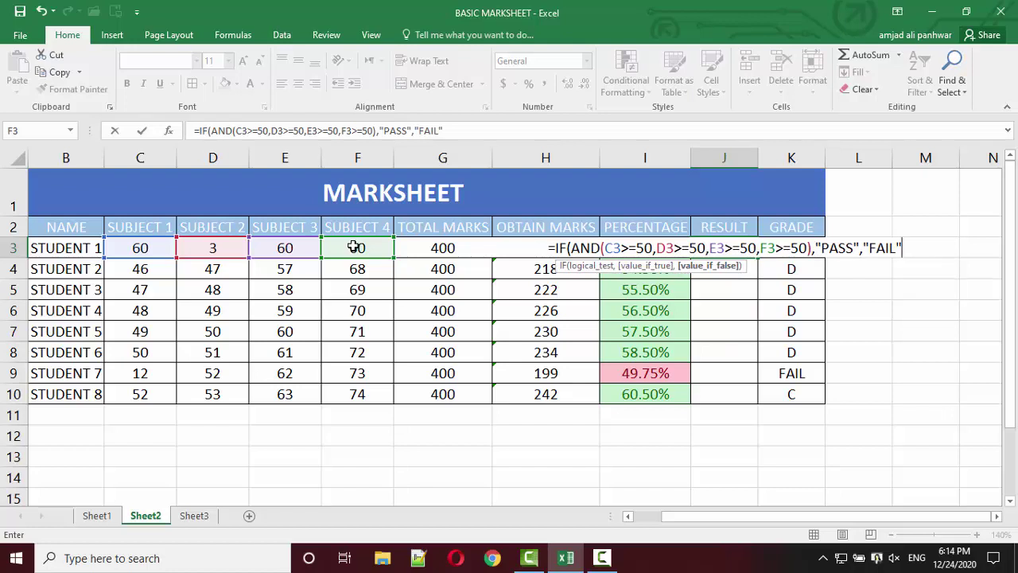
type(")")
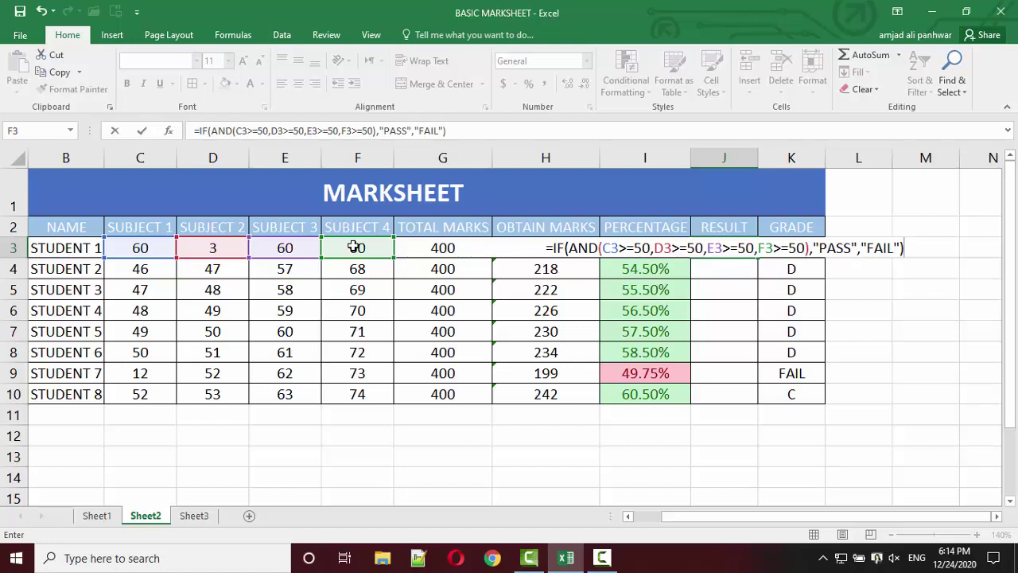
key("Return")
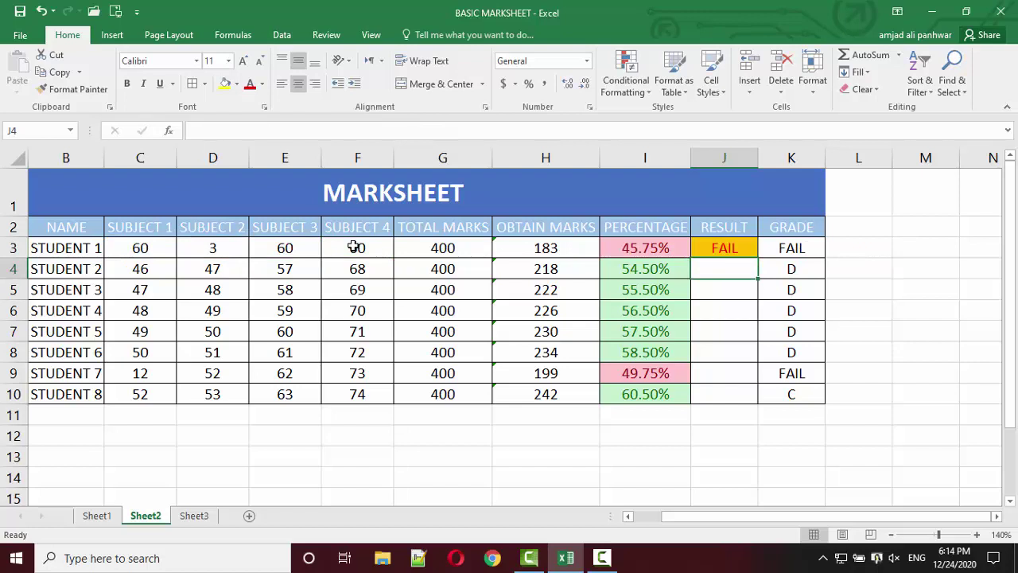
- Change Student 1's Subject 2 mark in D3 to 45 and review the other marks and I3
left_click(229, 247)
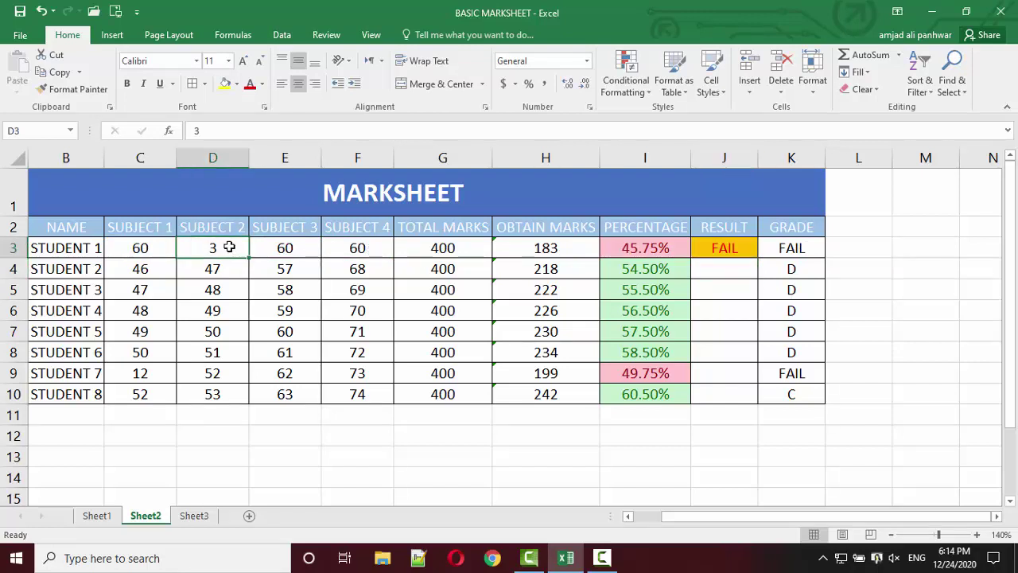
type("45")
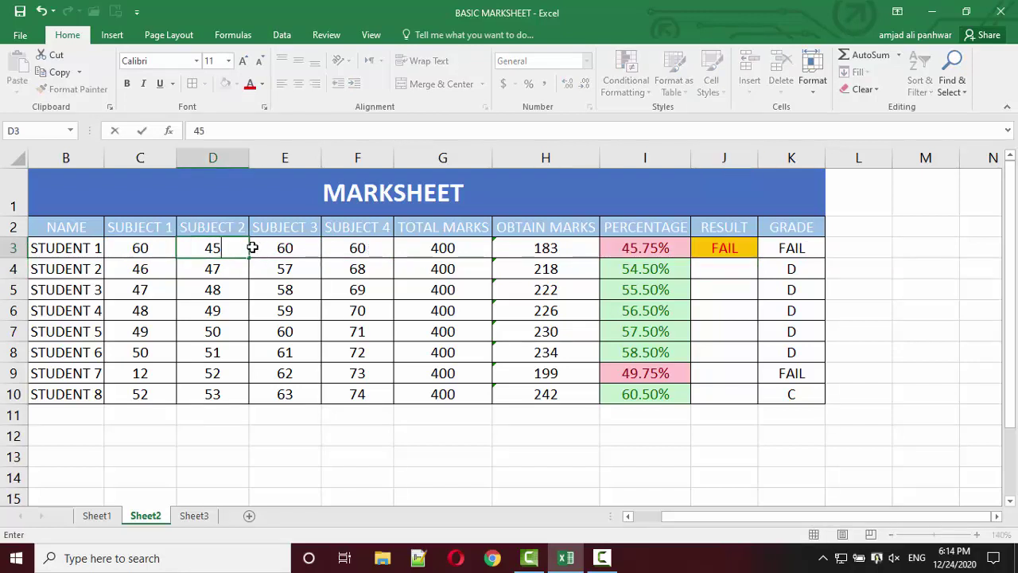
key("Return")
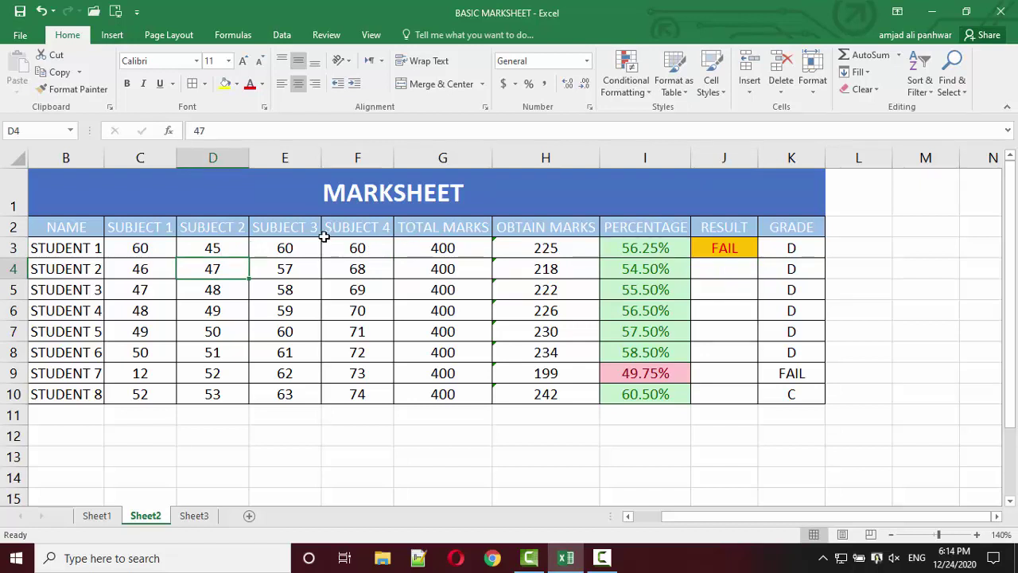
left_click(142, 246)
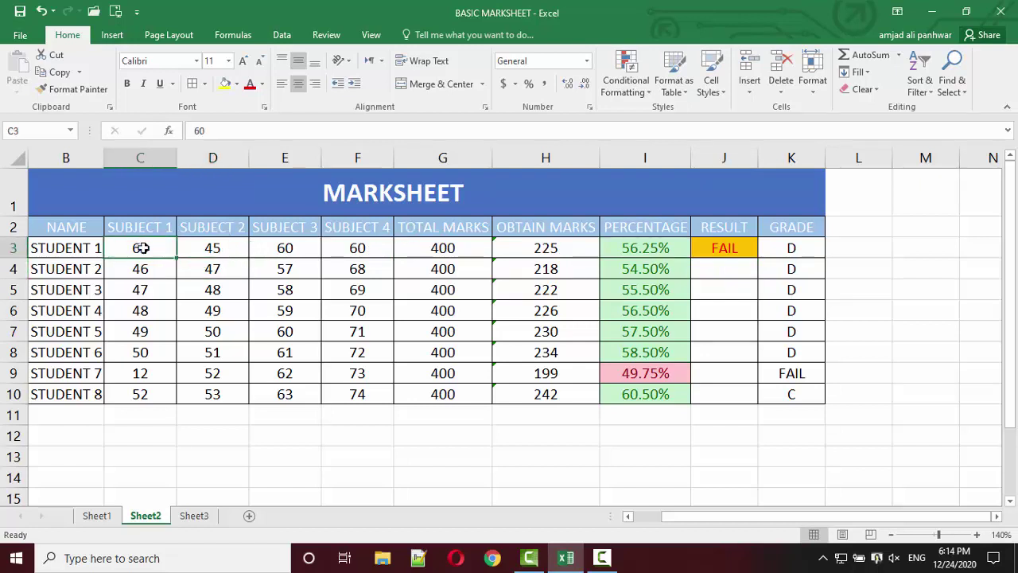
left_click(281, 246)
left_click(362, 249)
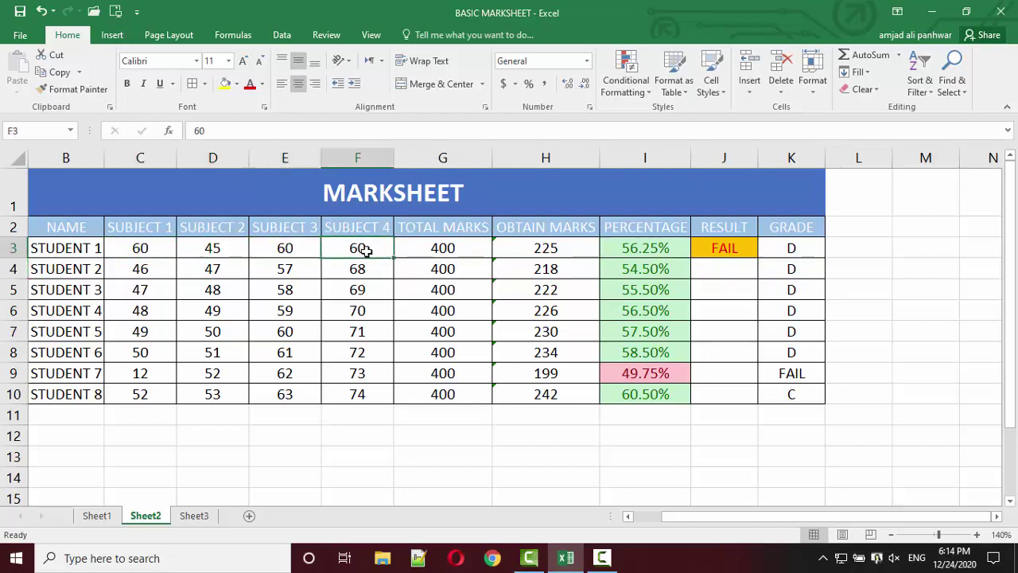
left_click(622, 251)
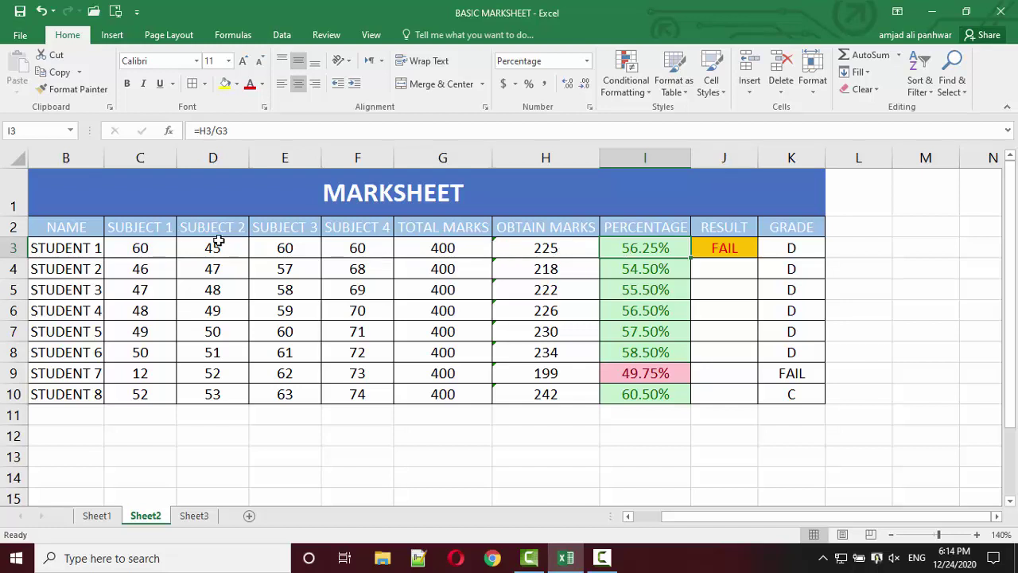
- Enter Student 1's marks as 90, 90, 90 and 40 in C3:F3
left_click(160, 248)
type("90")
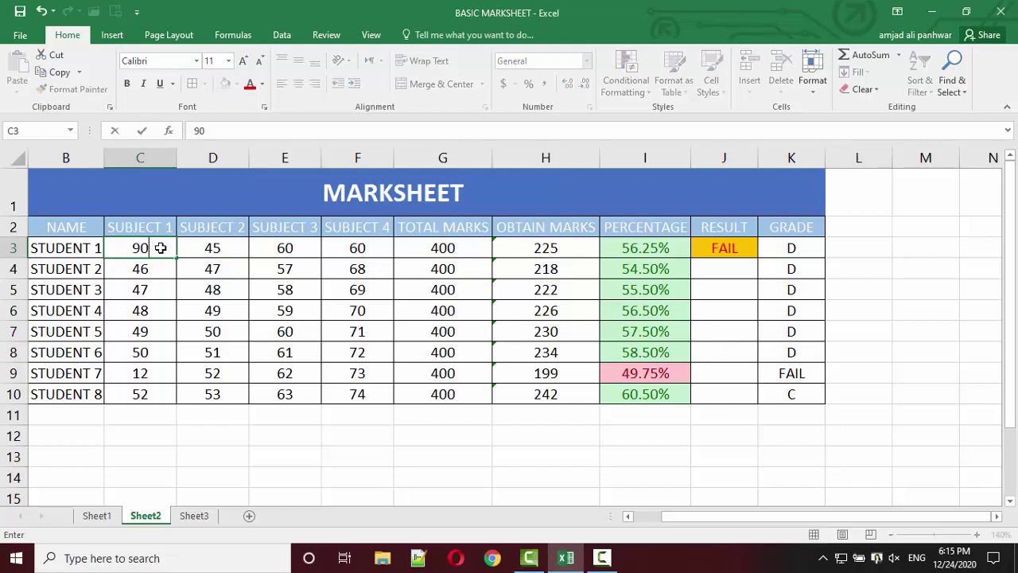
key("Tab")
type("90")
key("Tab")
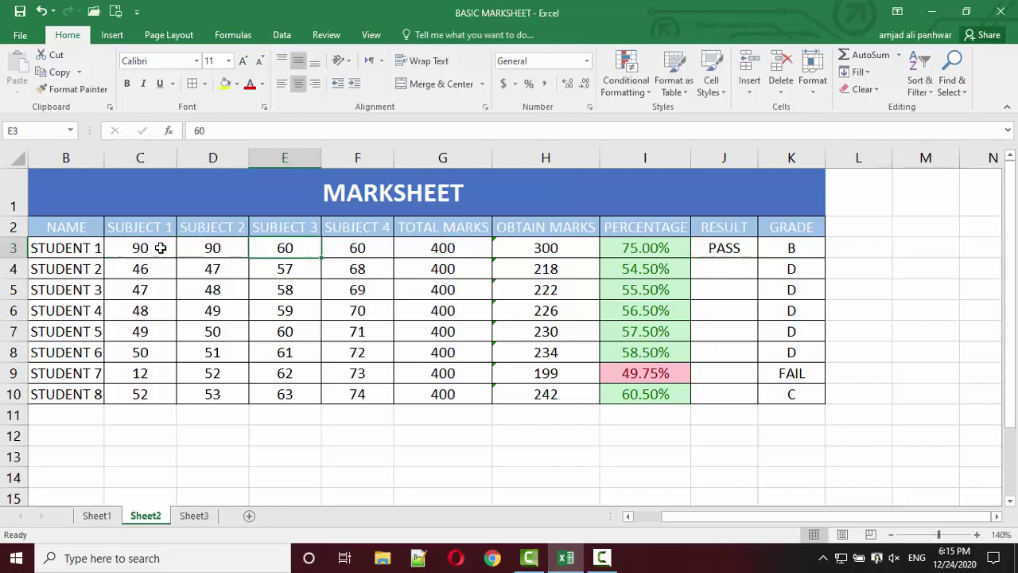
type("90")
key("Tab")
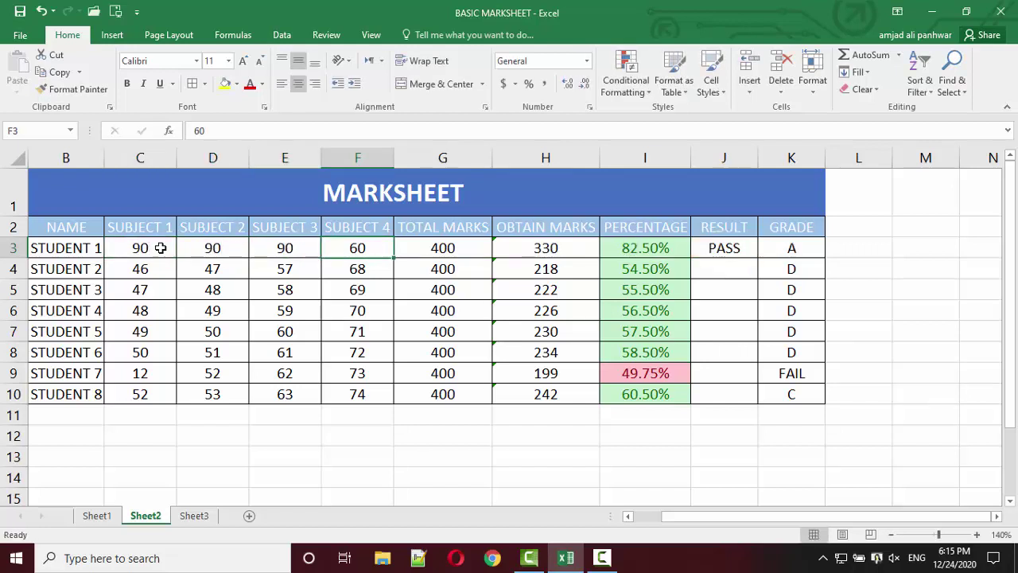
type("4")
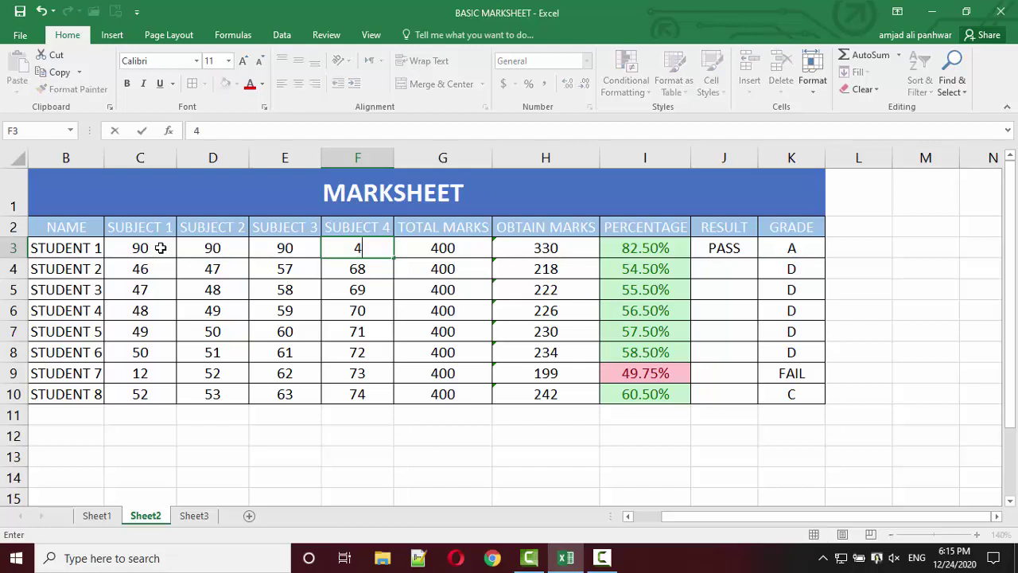
type("0")
key("Return")
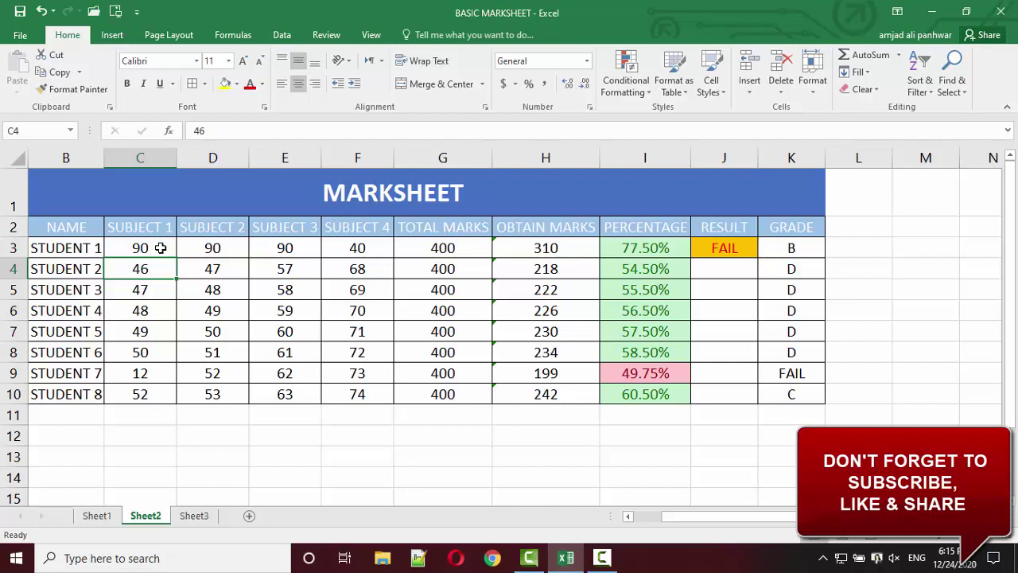
- Fill J3's IF(AND) formula down through J10 with Ctrl+D
left_click(724, 248)
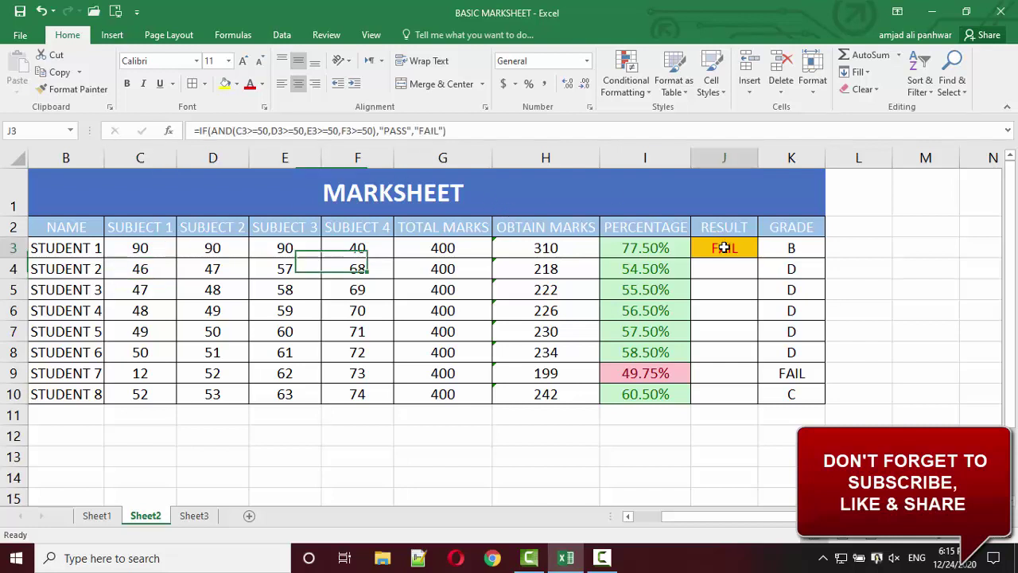
key("shift+Down")
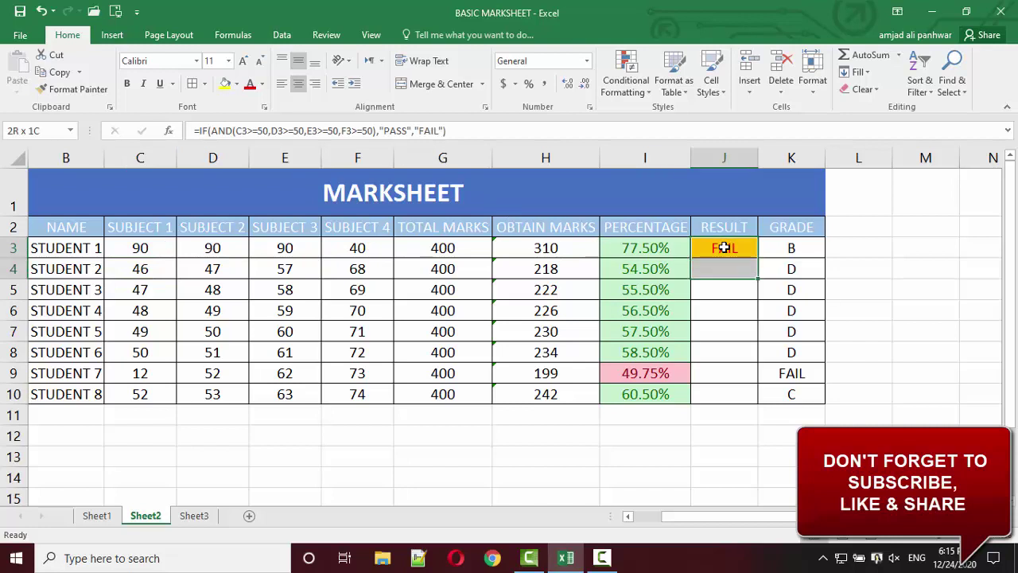
key("shift+Down")
key("shift+Down")
key("shift+Down")
key("shift+Down")
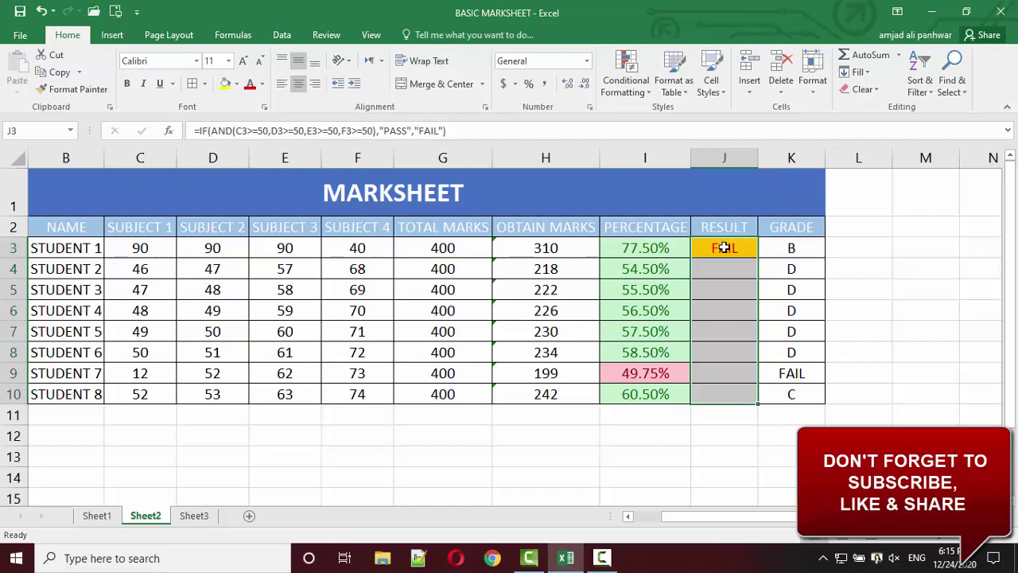
key("ctrl+d")
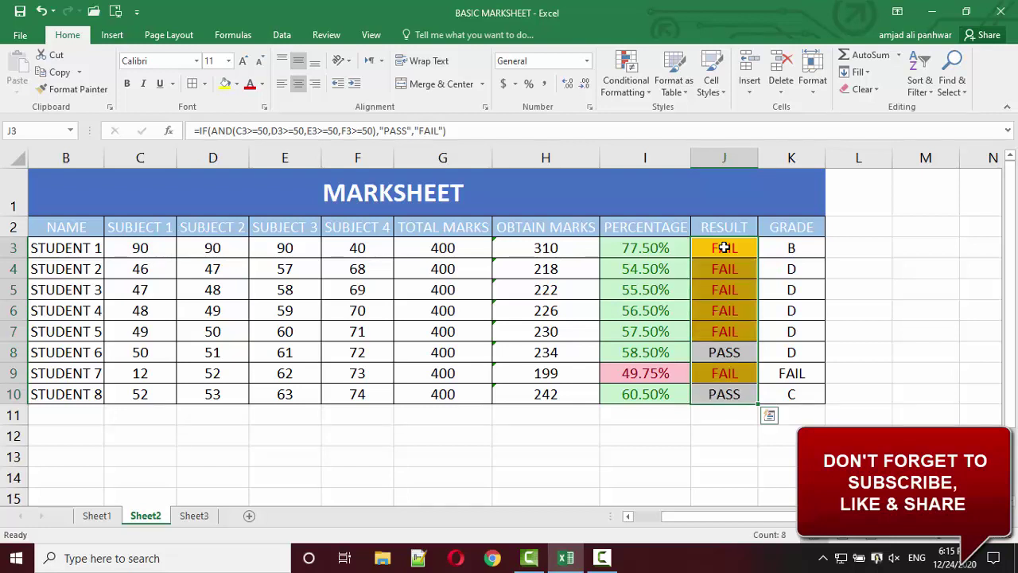